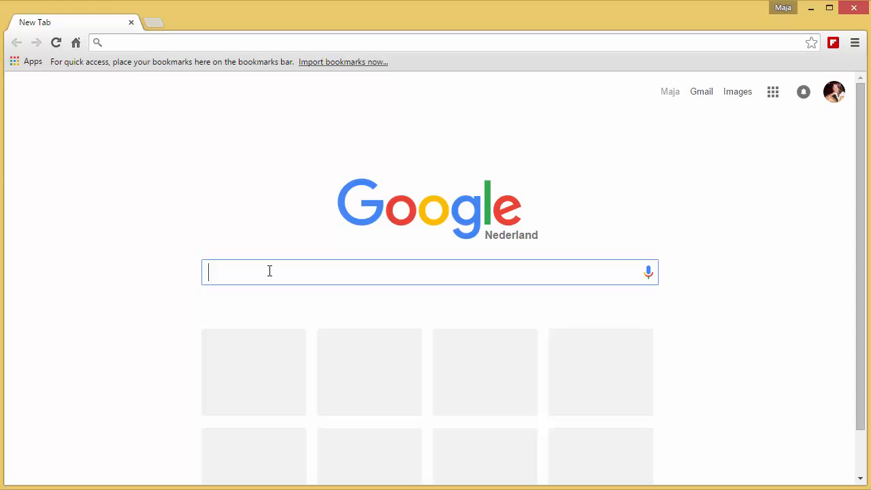
Step: Search Google for bridges and scroll through the results
type("bridges")
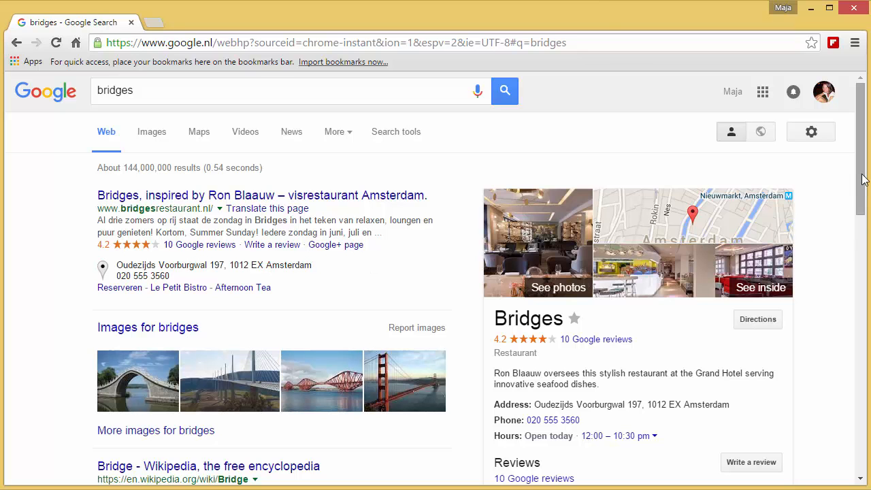
left_click_drag(864, 179, 742, 403)
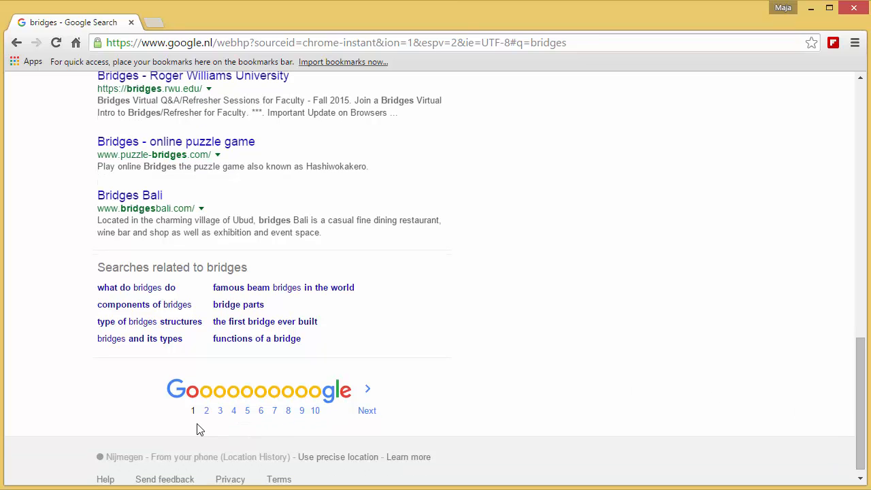
left_click(362, 413)
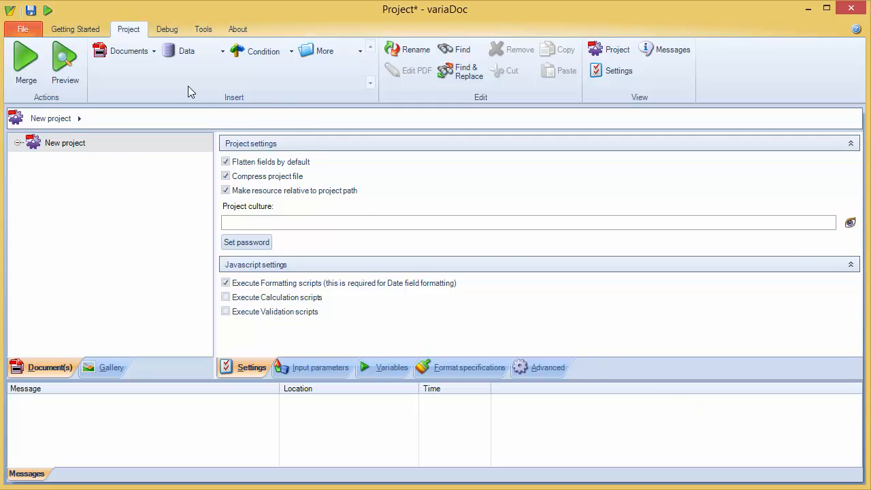
Step: Add a new output document to the project and enable overwriting existing files
left_click(145, 58)
left_click(147, 76)
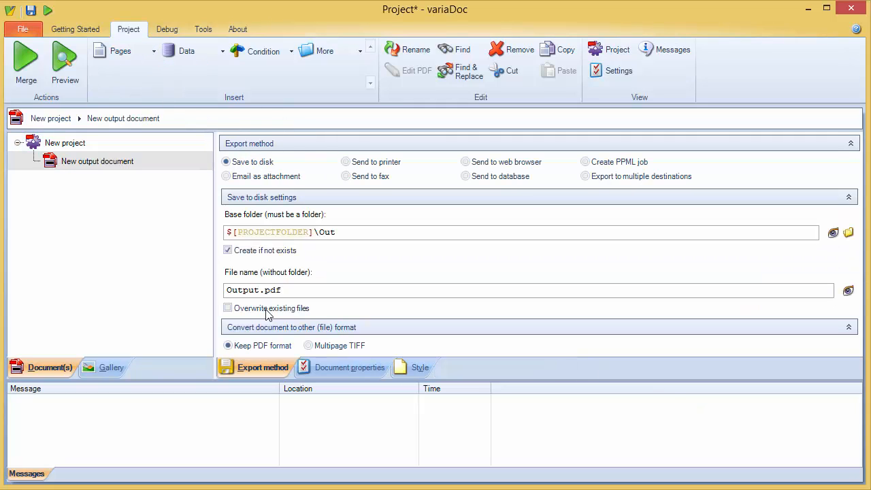
left_click(271, 311)
Step: Insert a data source under the output document and rename it Individuals
left_click(193, 58)
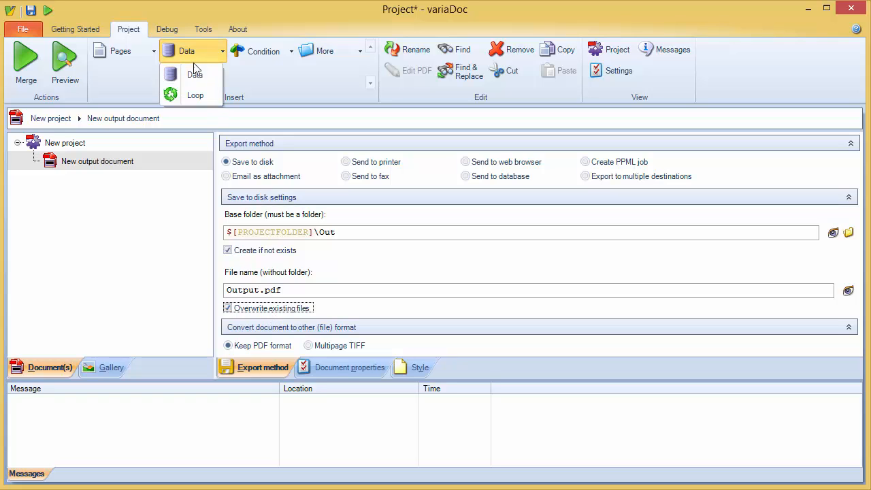
left_click(194, 75)
right_click(171, 179)
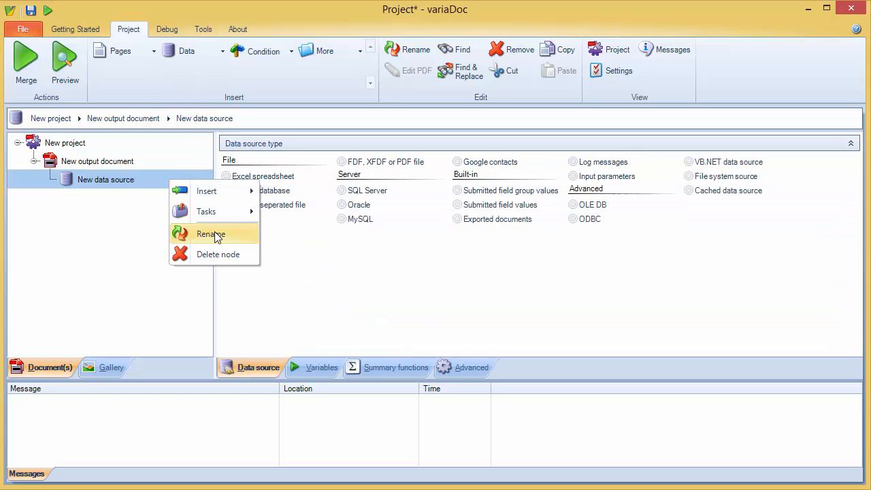
left_click(212, 231)
type("Individuals")
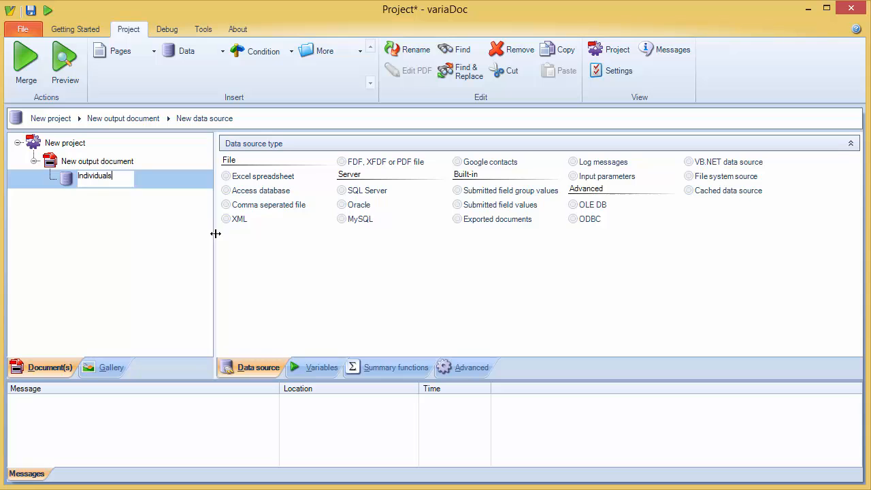
key("Return")
Step: Set the data source type to Excel spreadsheet and open individuals.xlsx as its file
left_click(267, 180)
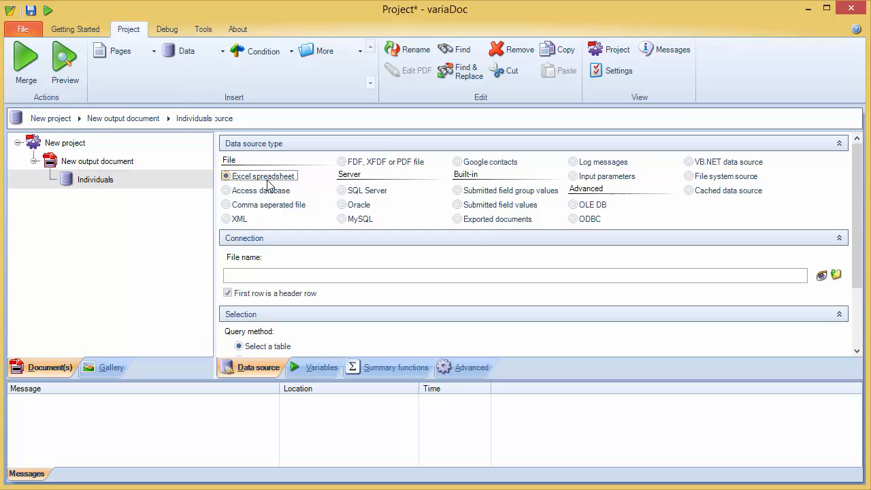
left_click(836, 274)
left_click(192, 99)
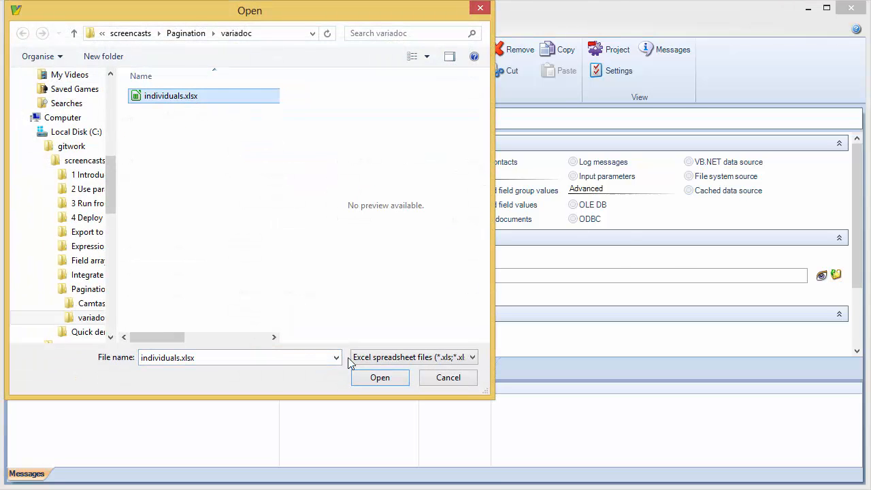
left_click(380, 377)
Step: Select Sheet1$ as the database table and preview the data
scroll(748, 327, "down", 2)
left_click(827, 318)
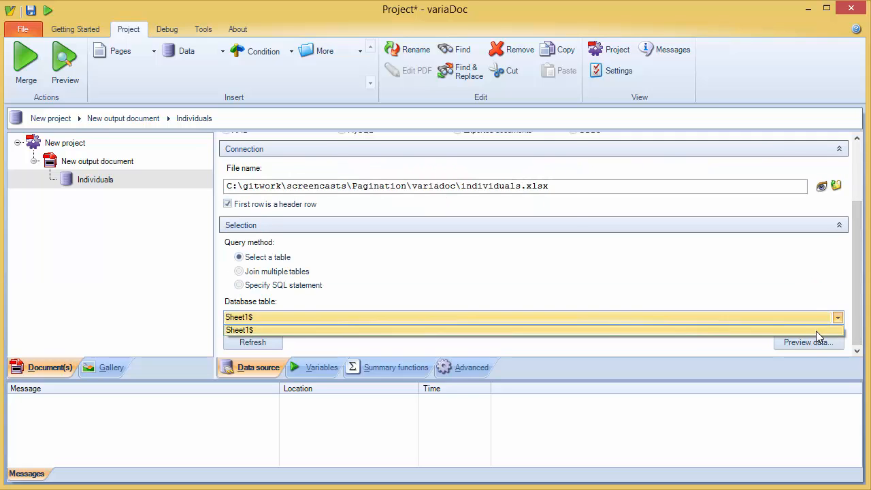
left_click(817, 331)
left_click(811, 342)
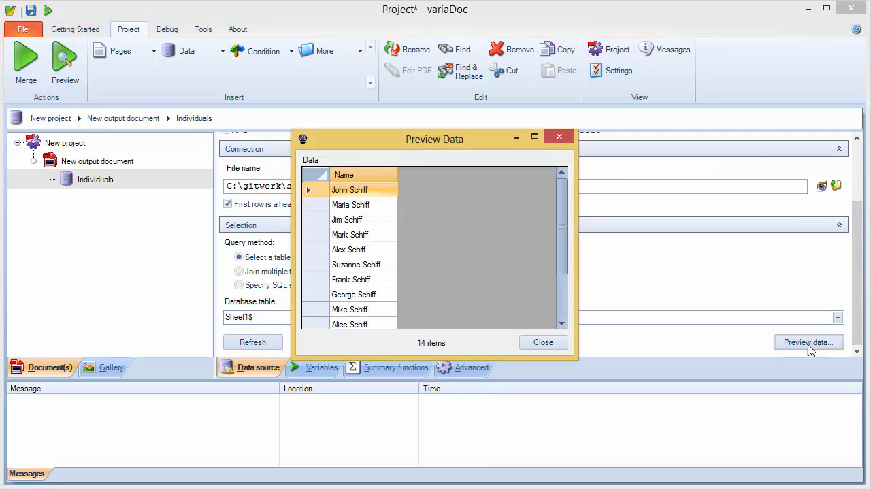
left_click(565, 344)
Step: Add a template page from an existing PDF in the variadoc folder, keeping only Page 1
left_click(117, 52)
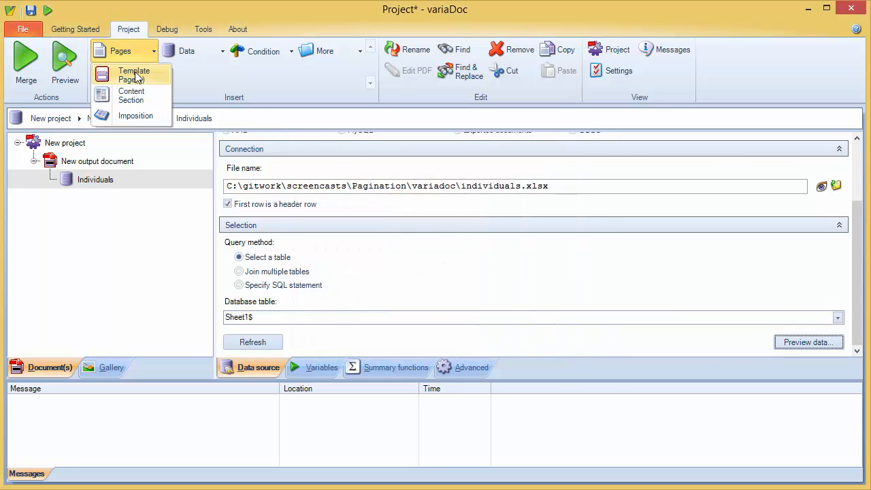
left_click(135, 75)
left_click(520, 363)
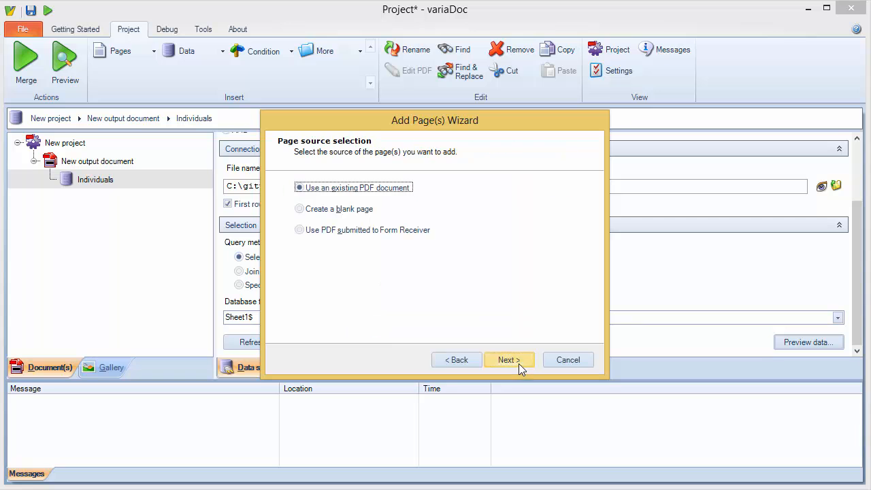
left_click(519, 365)
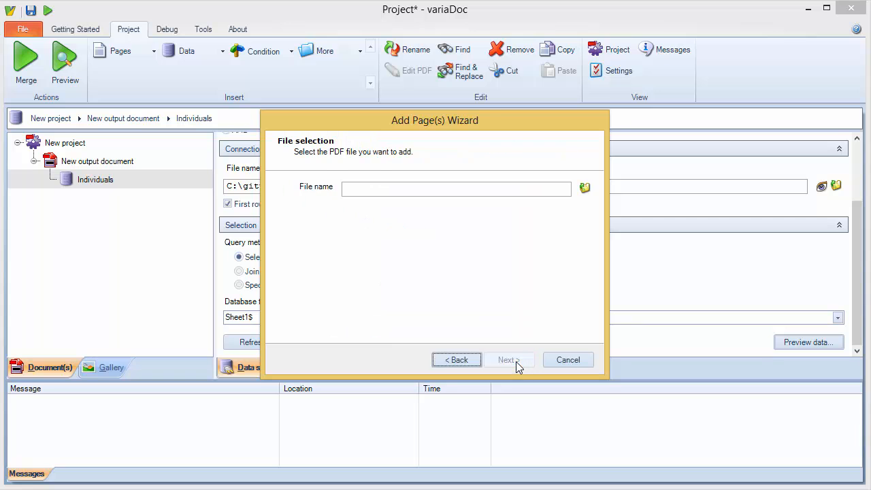
left_click(585, 188)
left_click(461, 227)
double_click(462, 226)
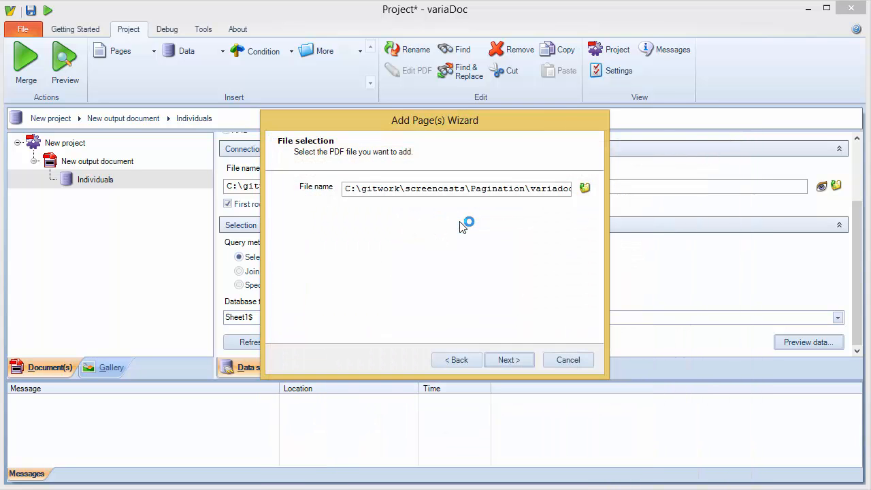
left_click(506, 360)
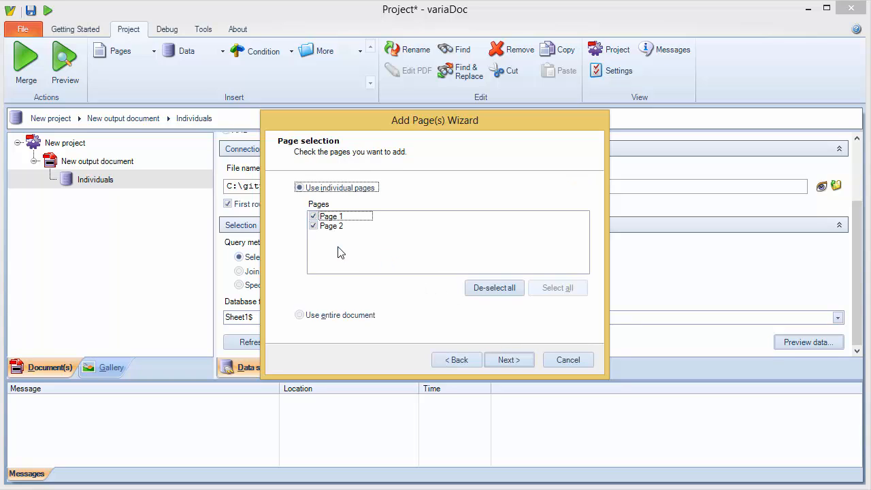
left_click(313, 226)
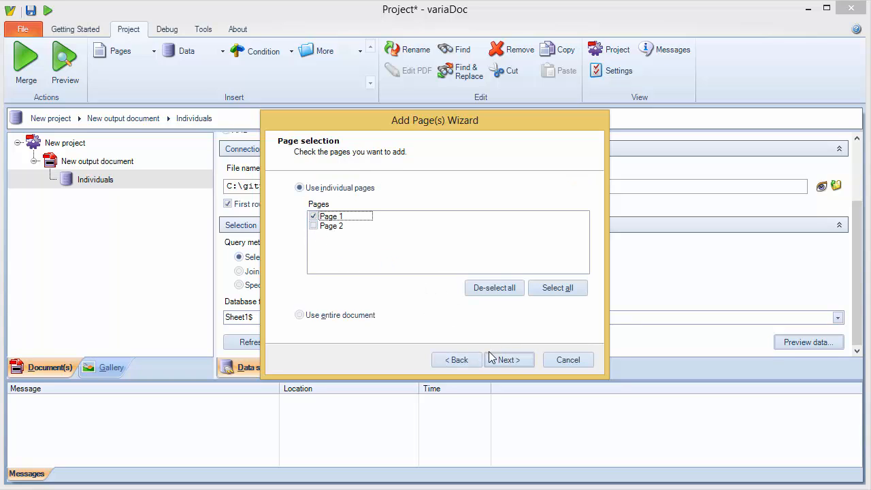
left_click(501, 360)
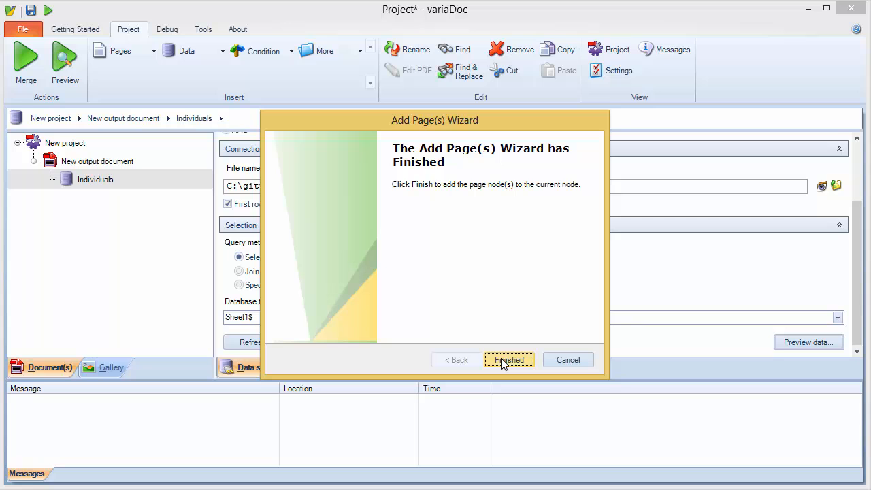
left_click(509, 360)
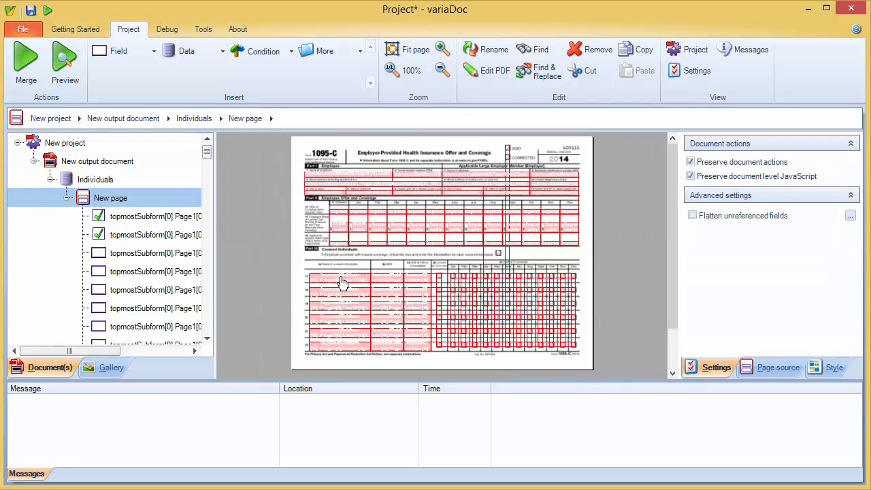
Step: Bind the line 17 name field of the form to $[Individuals:Name] and preview the expression
left_click(341, 280)
left_click(727, 222)
type("$")
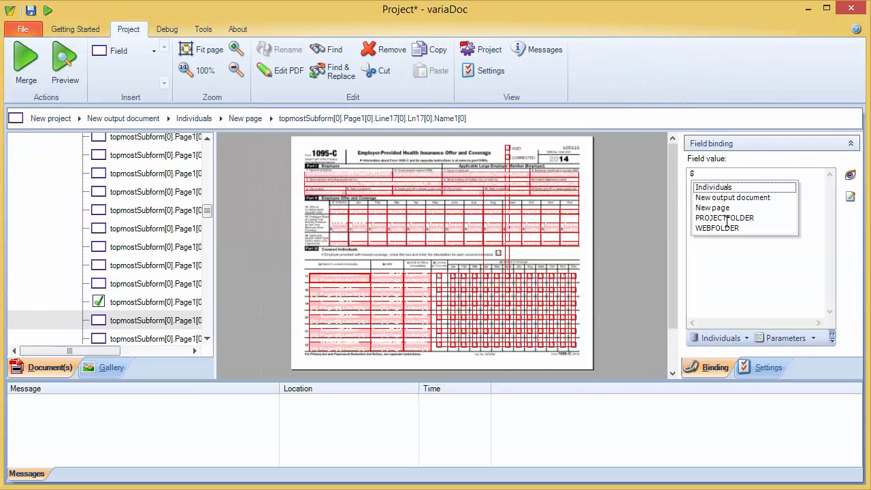
key("Down")
key("Return")
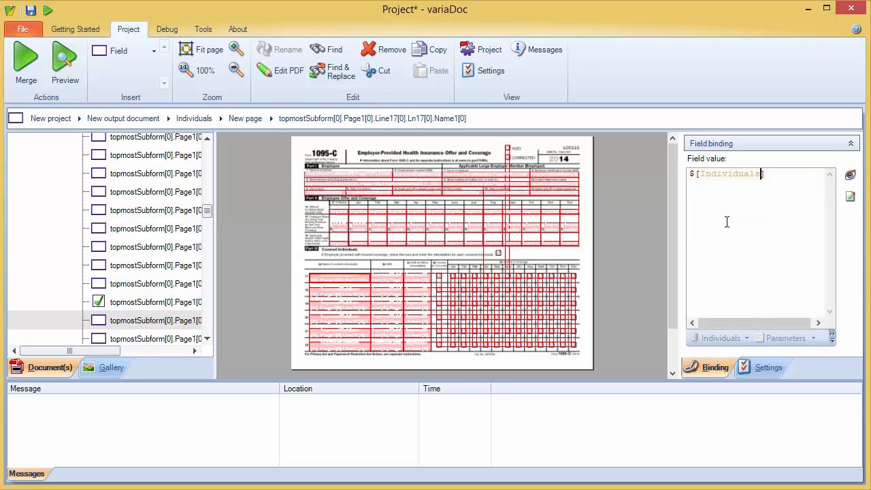
type(":")
key("Down")
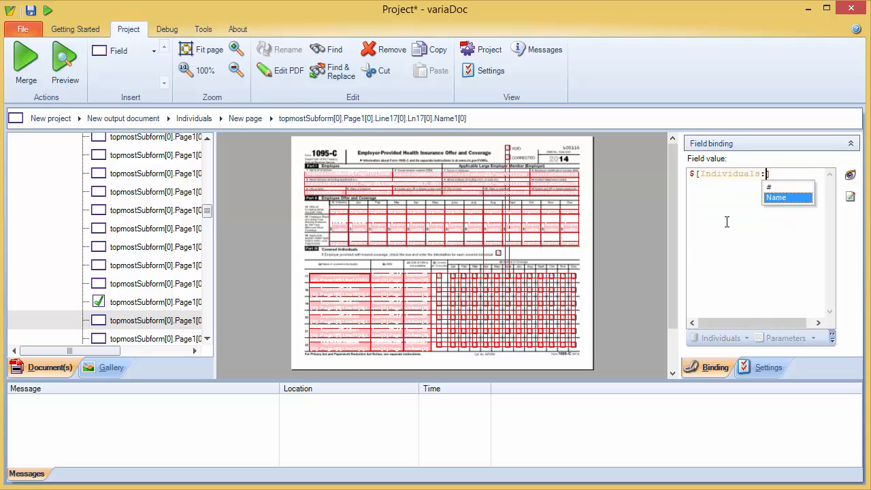
key("Return")
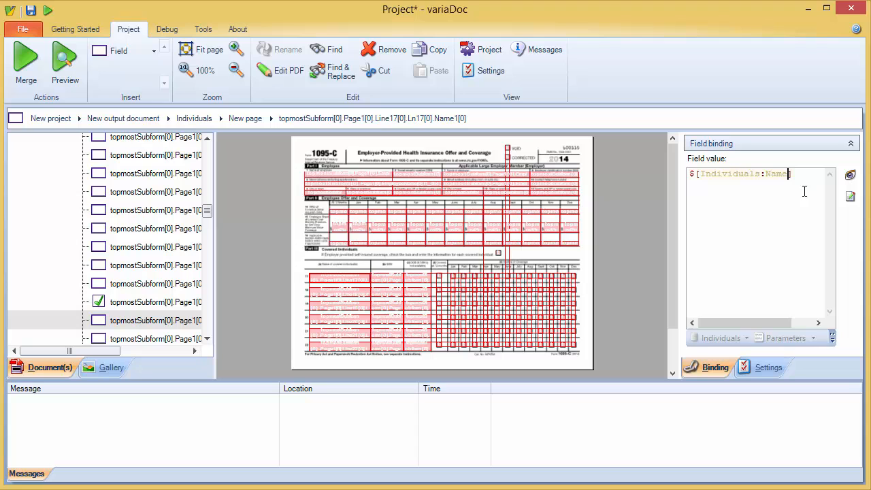
left_click(850, 177)
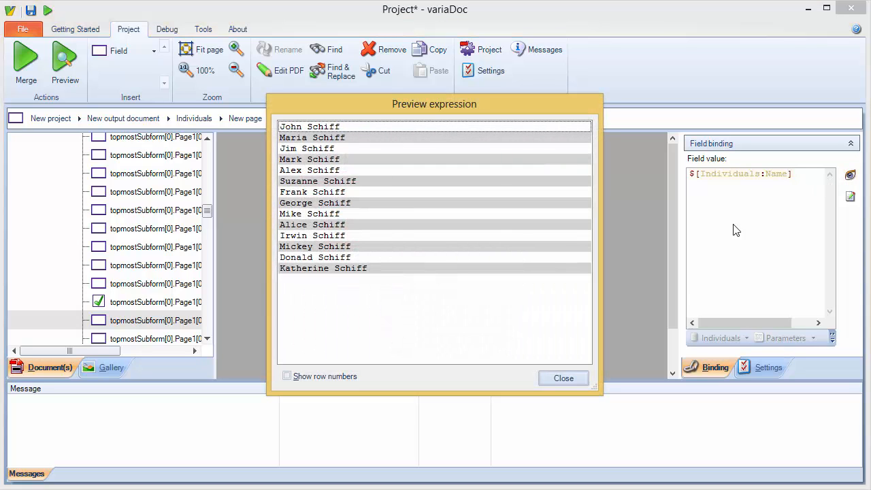
left_click(577, 379)
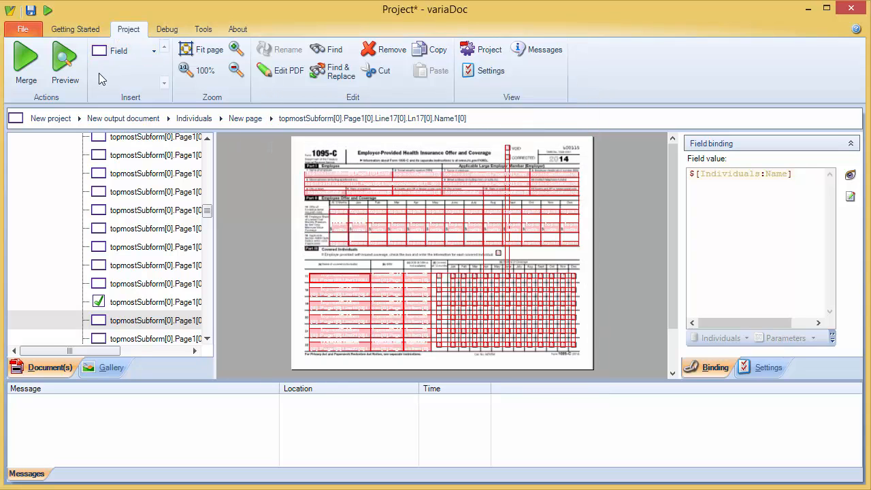
Step: Merge the project and page through the generated Output.pdf before closing it
left_click(26, 60)
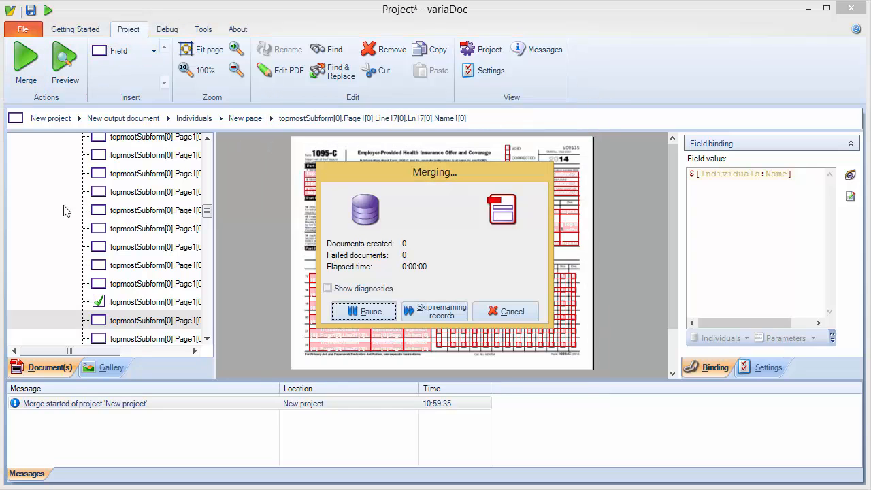
double_click(61, 421)
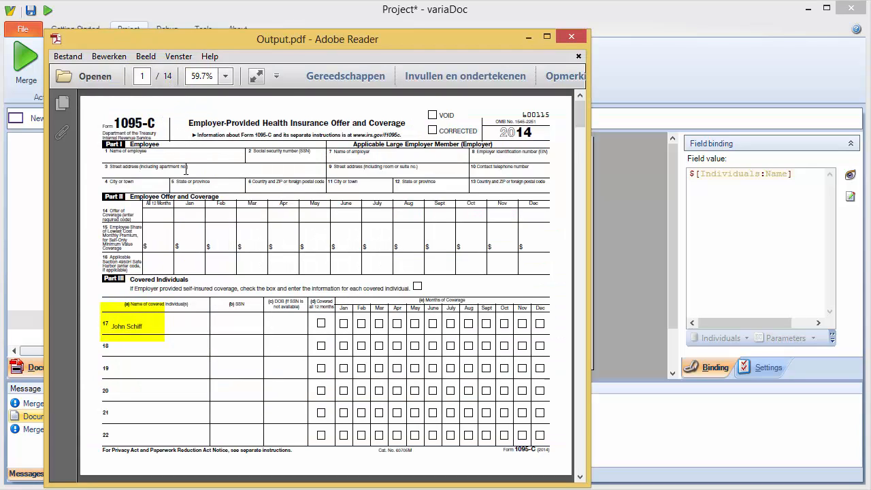
scroll(185, 169, "down", 2)
scroll(186, 169, "down", 1)
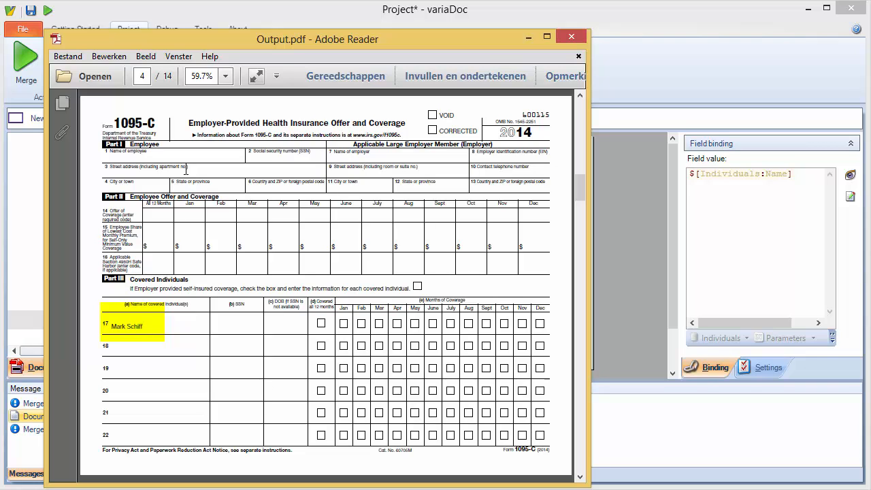
scroll(185, 169, "down", 1)
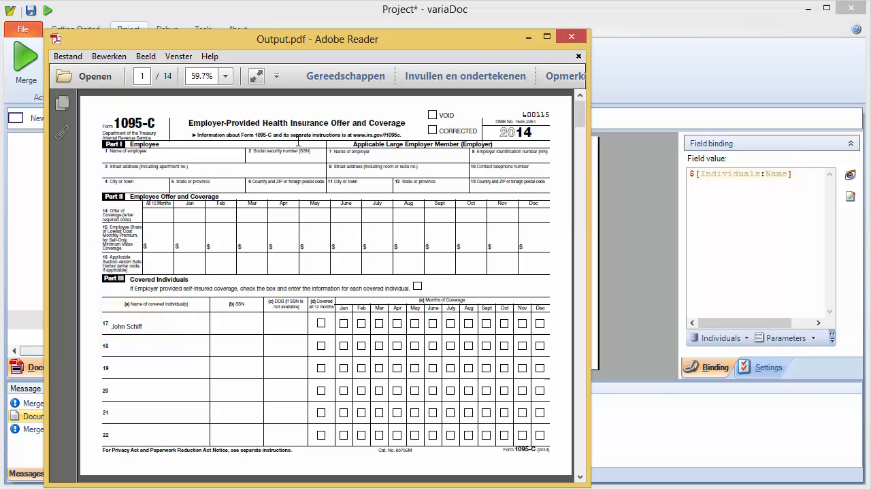
left_click(572, 36)
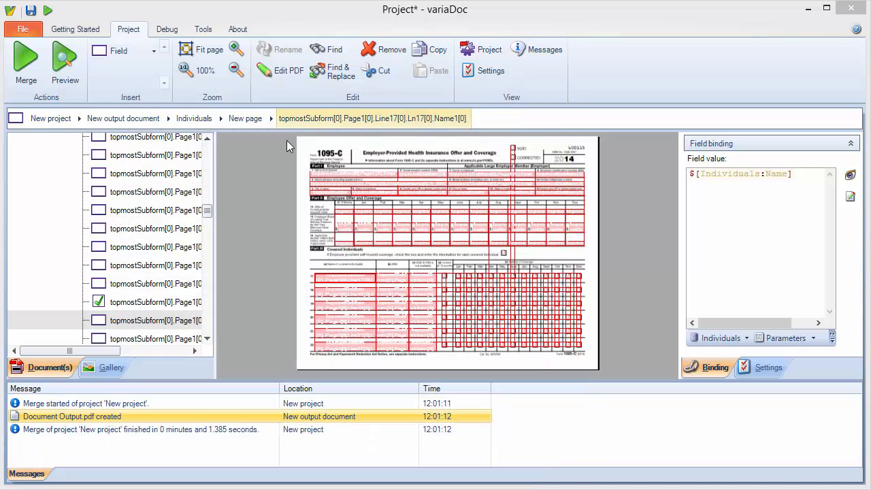
Step: Insert a pagination node under the template page
scroll(212, 151, "up", 3)
right_click(107, 161)
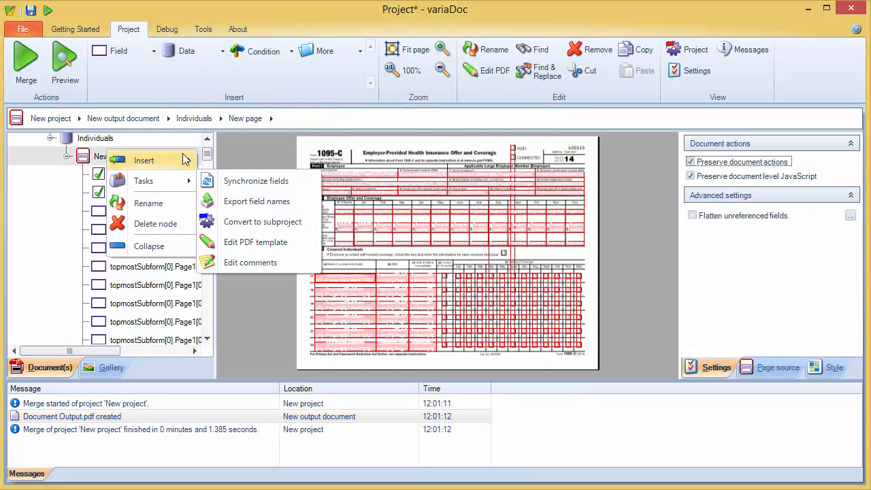
mouse_move(146, 161)
mouse_move(258, 229)
left_click(341, 303)
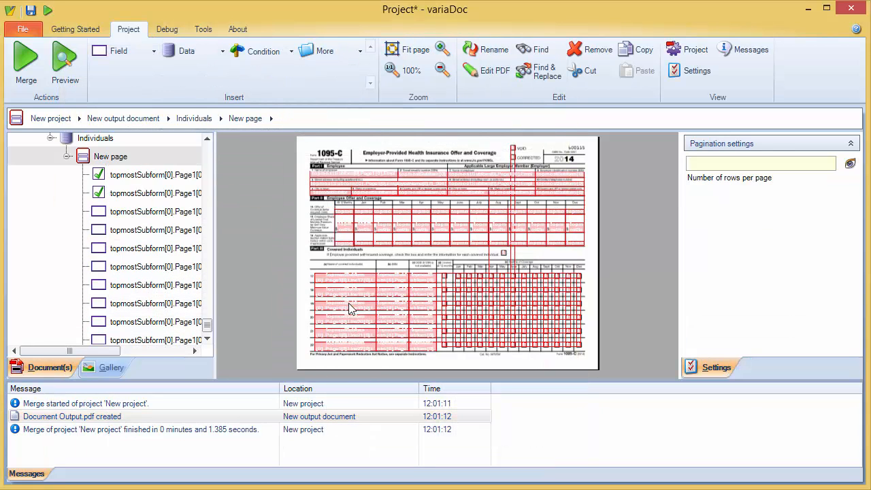
Step: Rename the pagination node Group and set its number of rows per page to 6
right_click(130, 325)
left_click(156, 376)
type("Group")
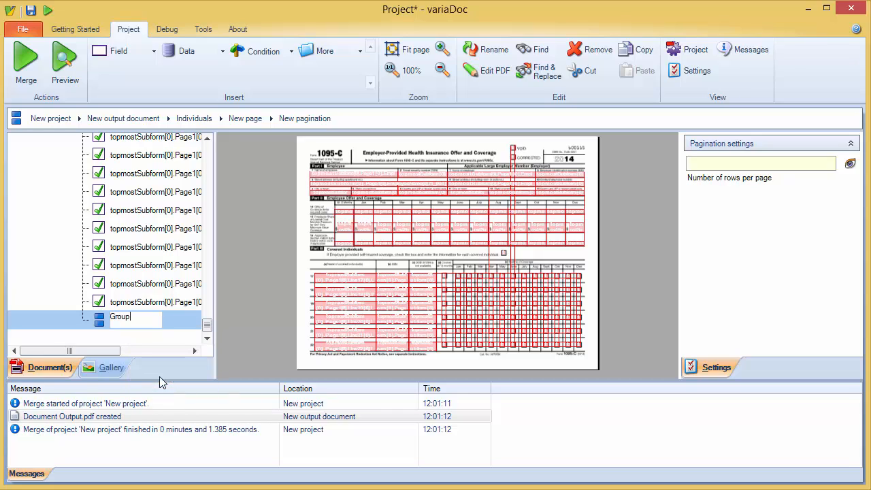
key("Return")
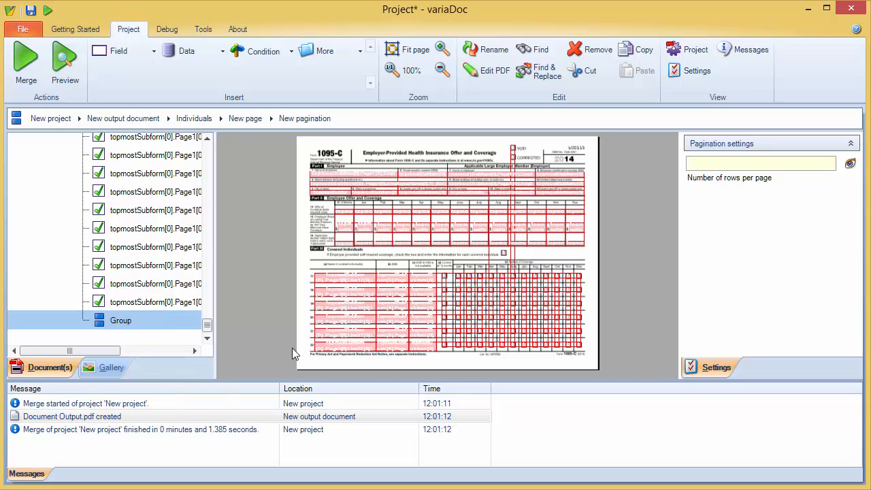
left_click(742, 166)
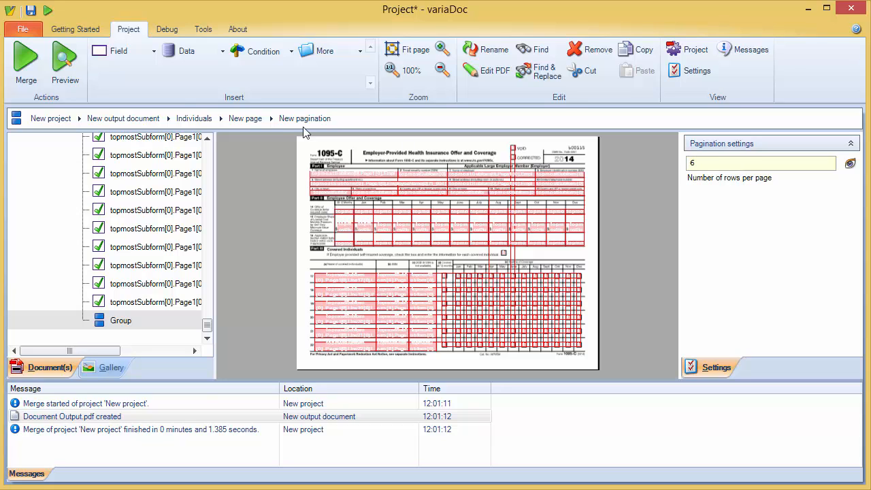
Step: Re-merge the project with pagination and page through the resulting Output.pdf, then close the viewer
left_click(41, 78)
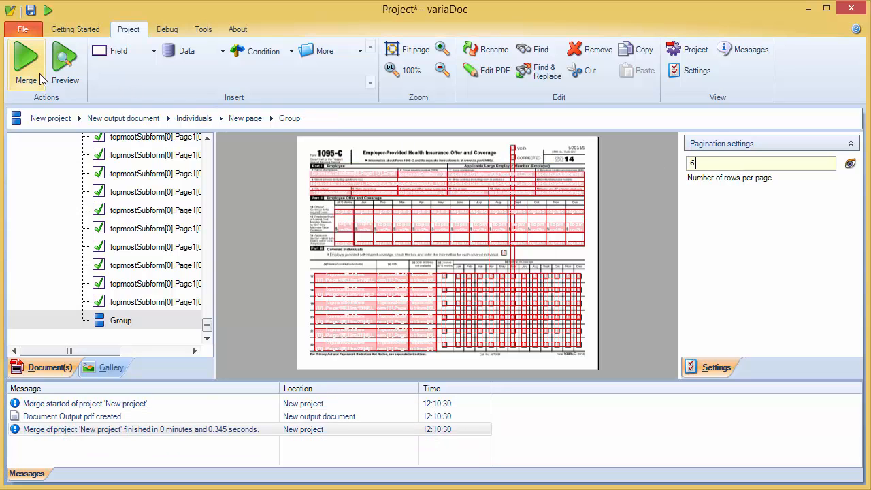
left_click(68, 416)
double_click(68, 417)
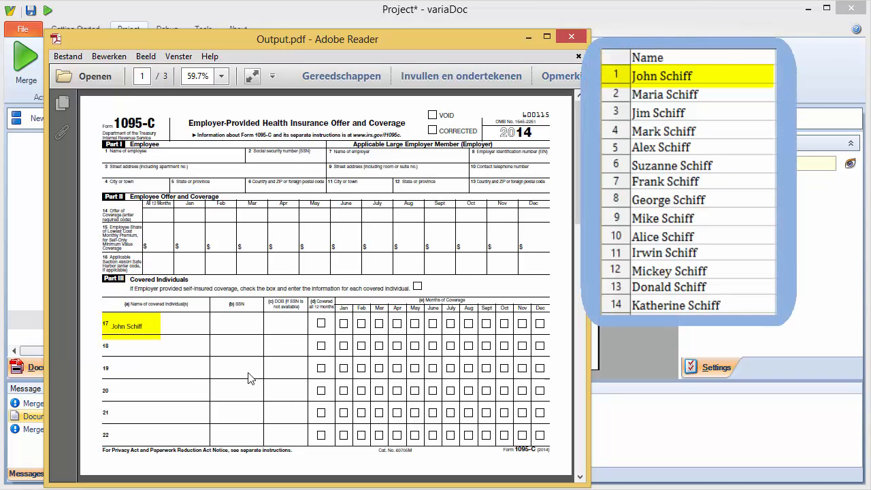
scroll(249, 373, "down", 1)
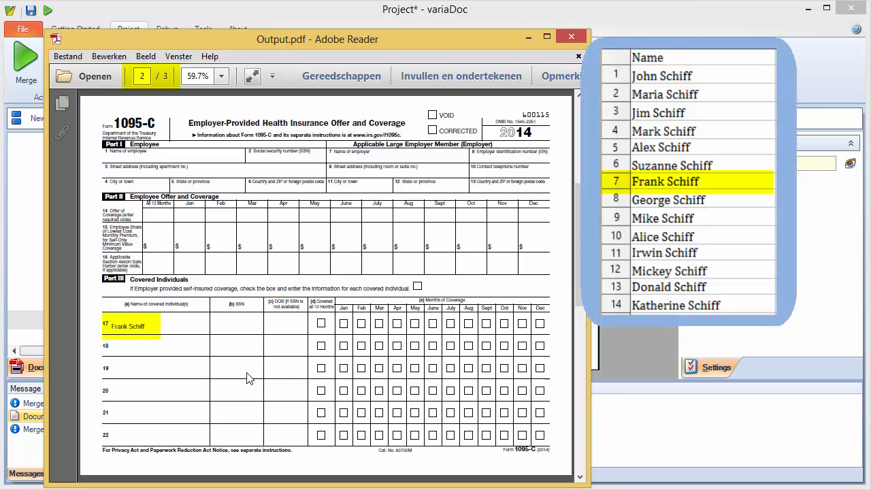
scroll(248, 373, "down", 1)
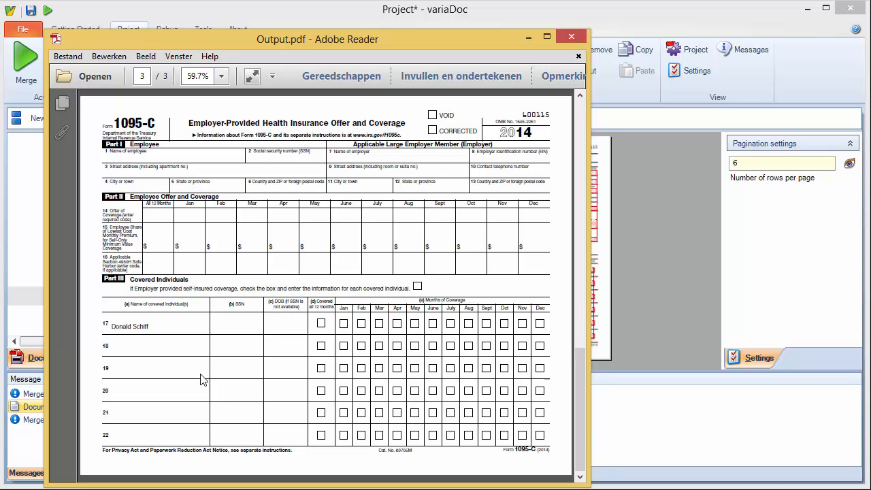
left_click(571, 36)
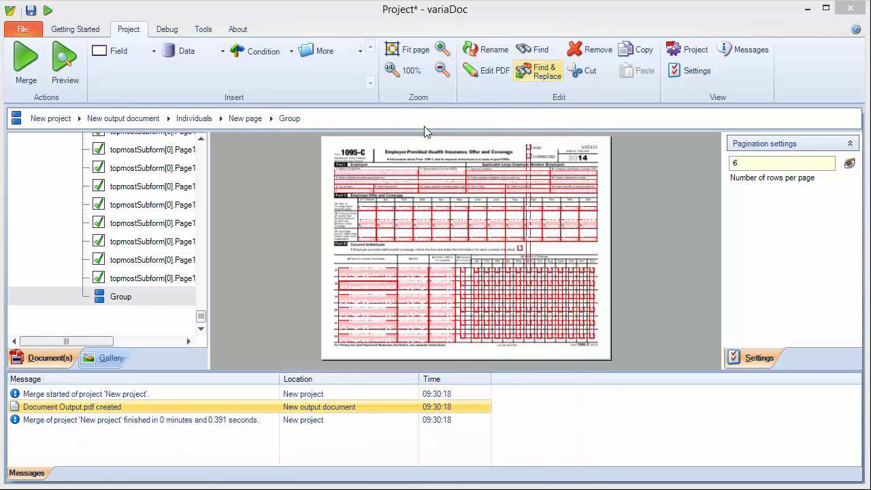
Step: Insert a field array under the Group pagination node
right_click(122, 300)
mouse_move(175, 311)
mouse_move(223, 314)
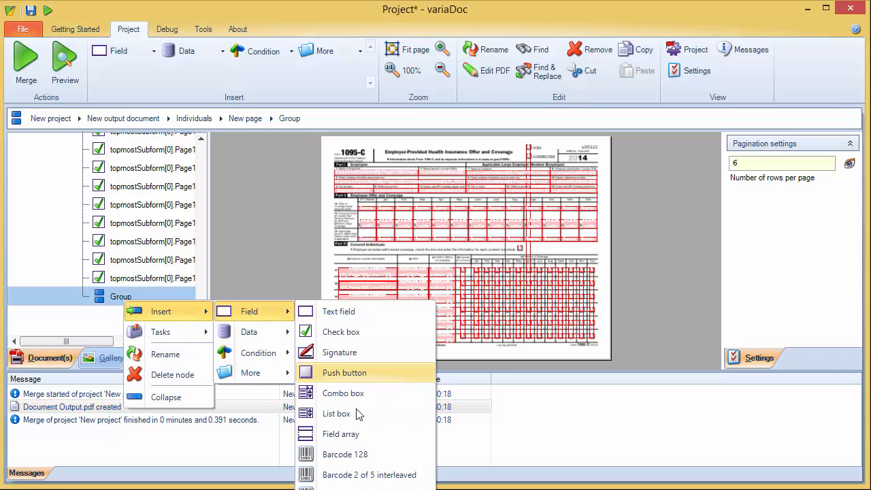
left_click(359, 436)
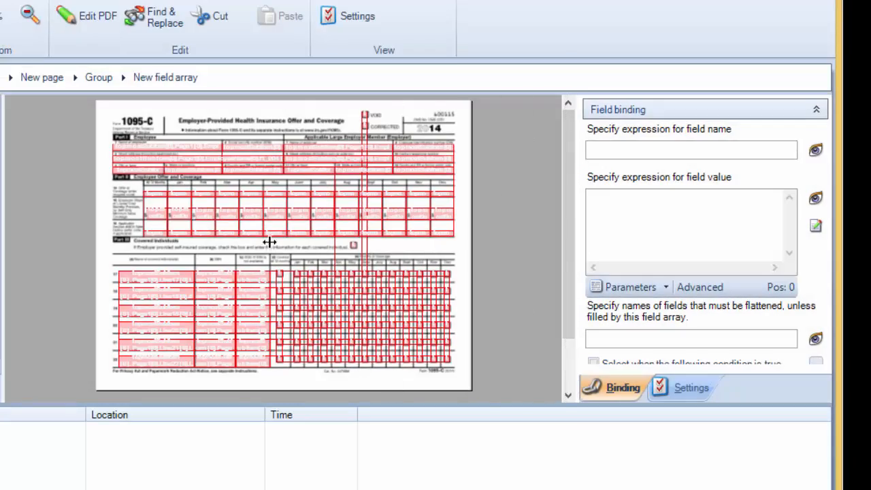
Step: Set the field array's name expression to $[Group:#] and preview its values
left_click_drag(270, 242, 204, 242)
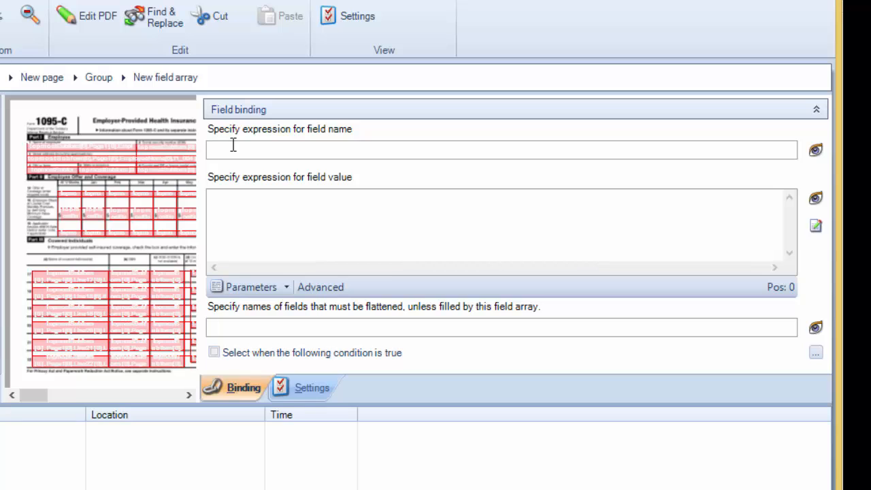
type("$[")
key("Return")
type(":")
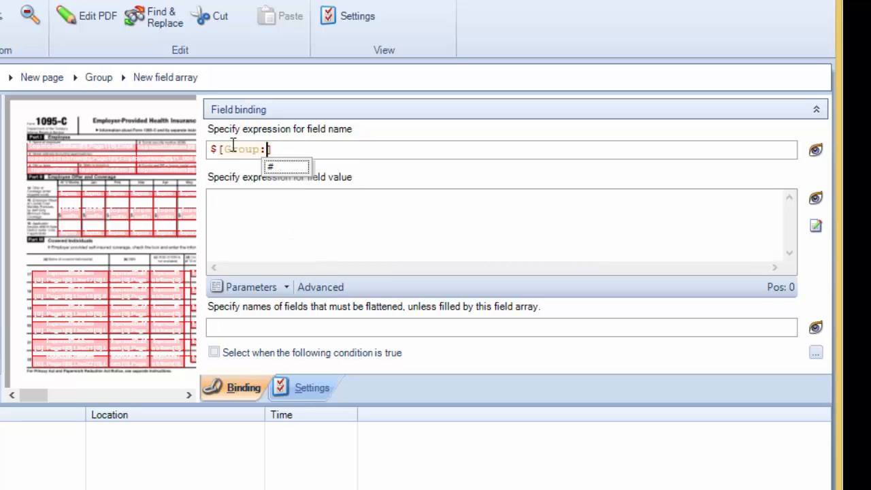
key("Down")
key("Return")
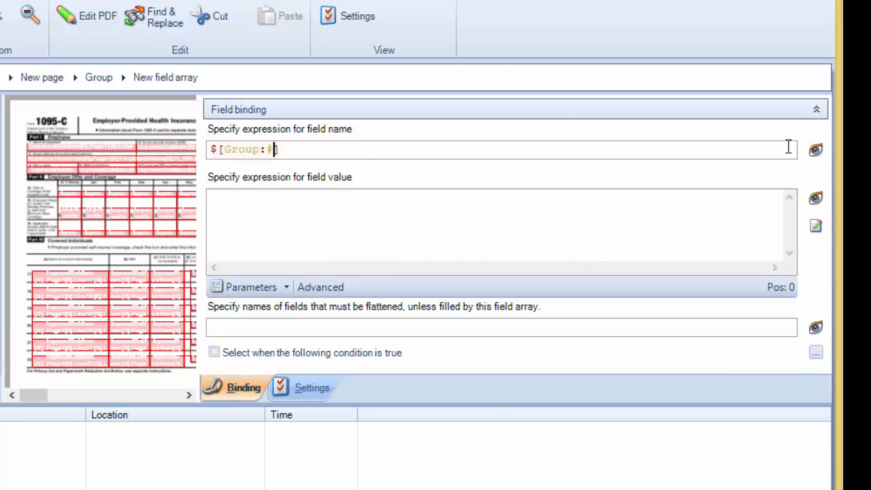
left_click(815, 151)
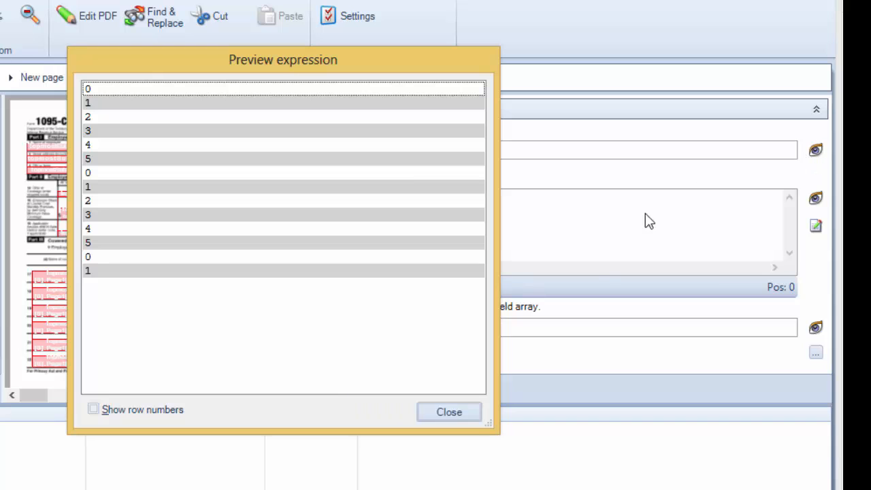
left_click(468, 410)
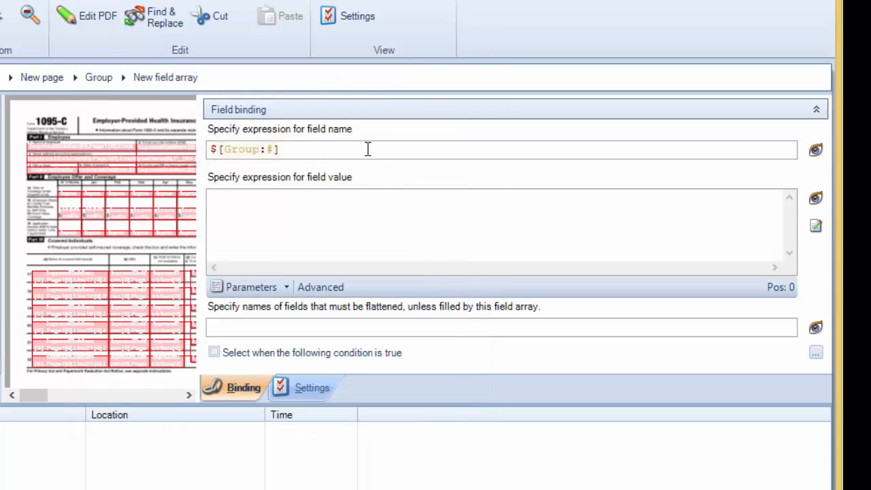
Step: Wrap the name expression as {$[Group:#]+17} and preview the resulting line numbers
type("{")
key("End")
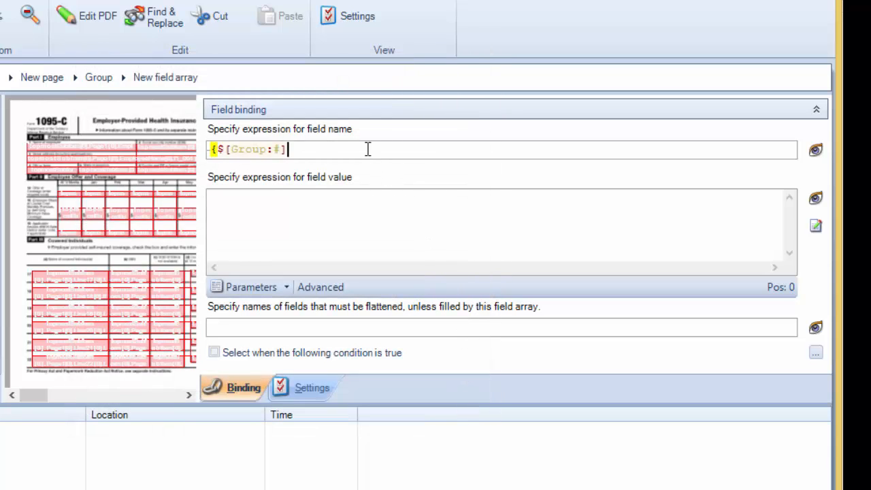
type("+17}")
left_click(819, 151)
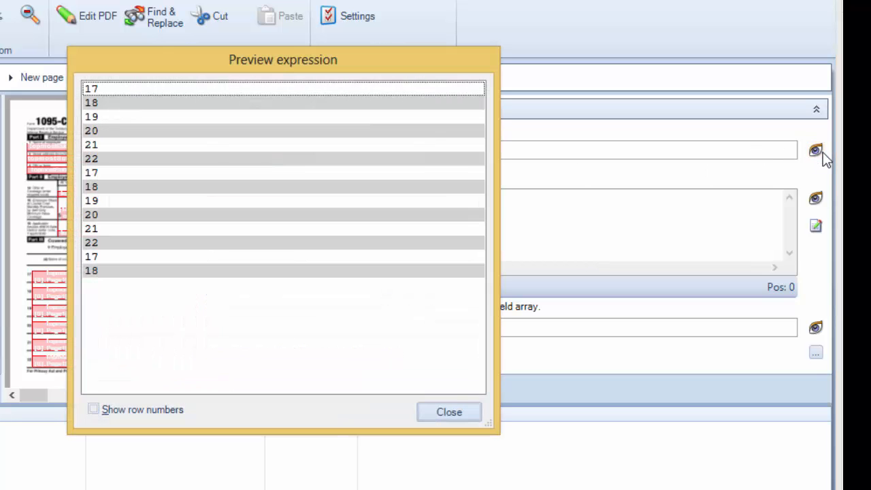
left_click(473, 415)
Step: Prefix the expression with topmostSubform[0].Page1[0].Line and append [0]. after it, then preview the field names
left_click(449, 152)
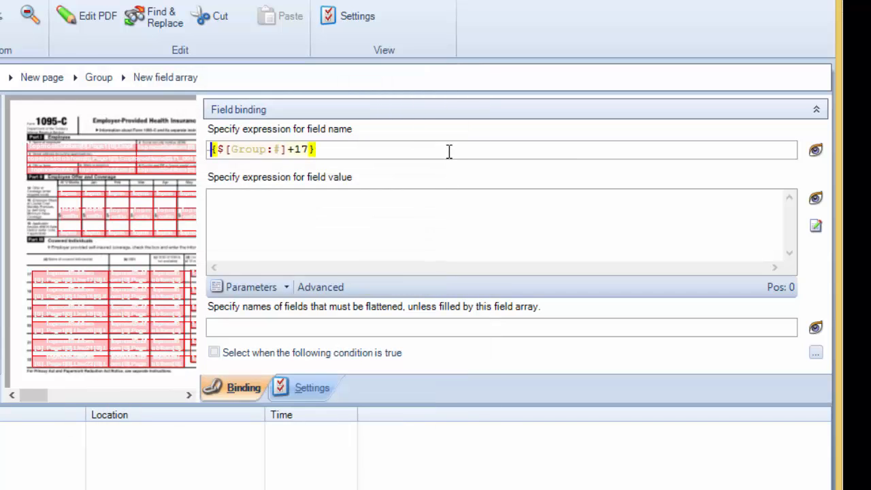
type("topmostSubform")
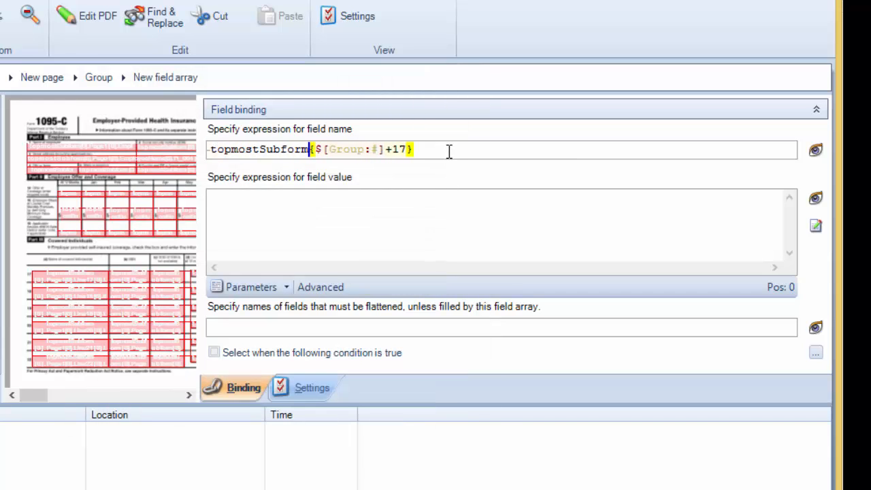
type("[0].Page1")
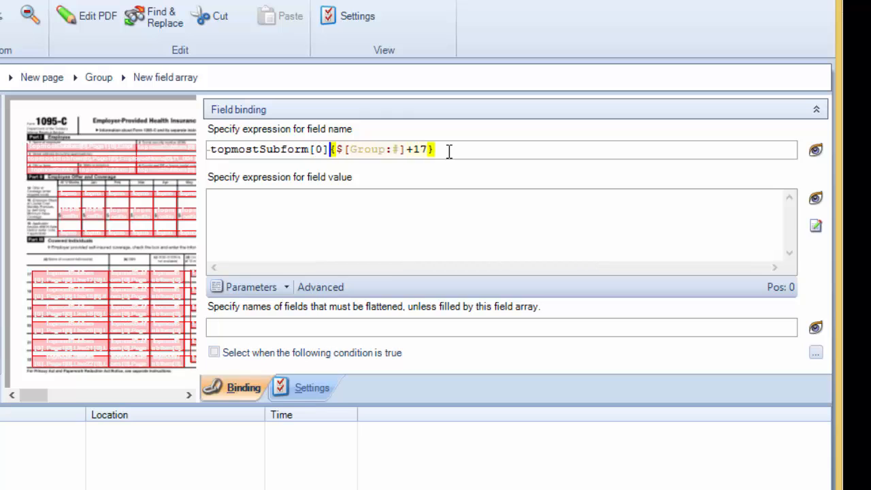
type("[0].Page1[0")
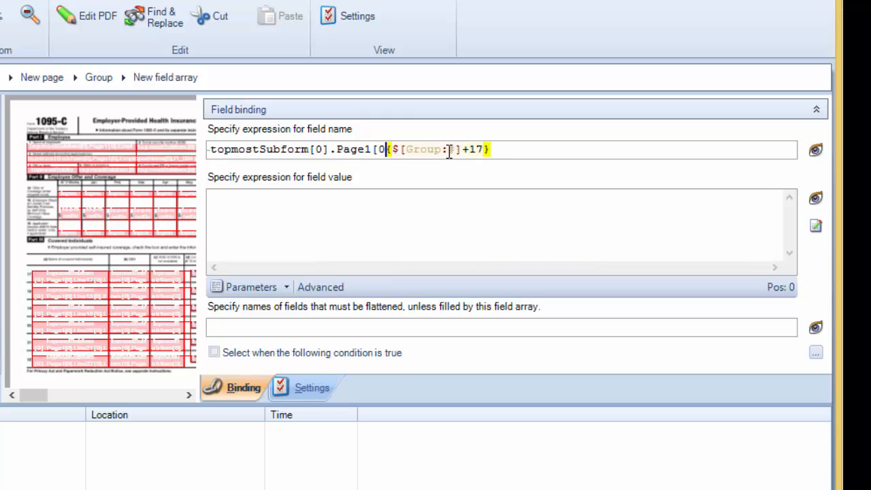
type("Line{$")
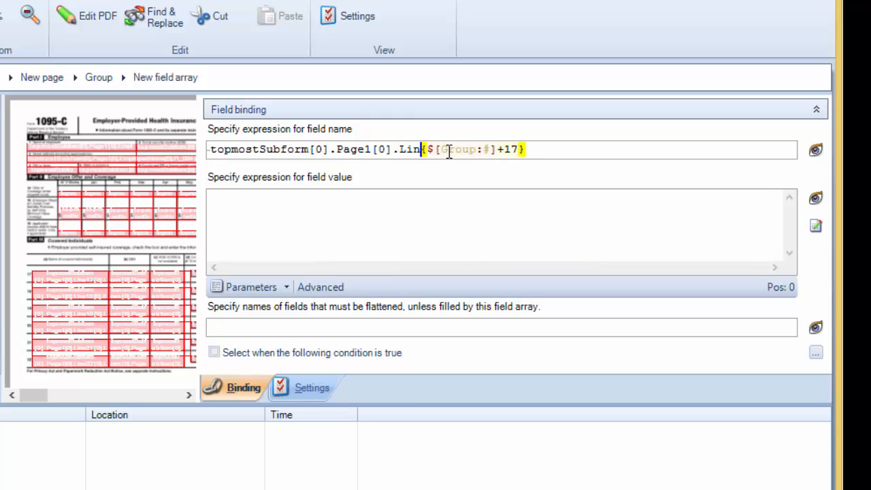
type("[Group:#]+17}[0].")
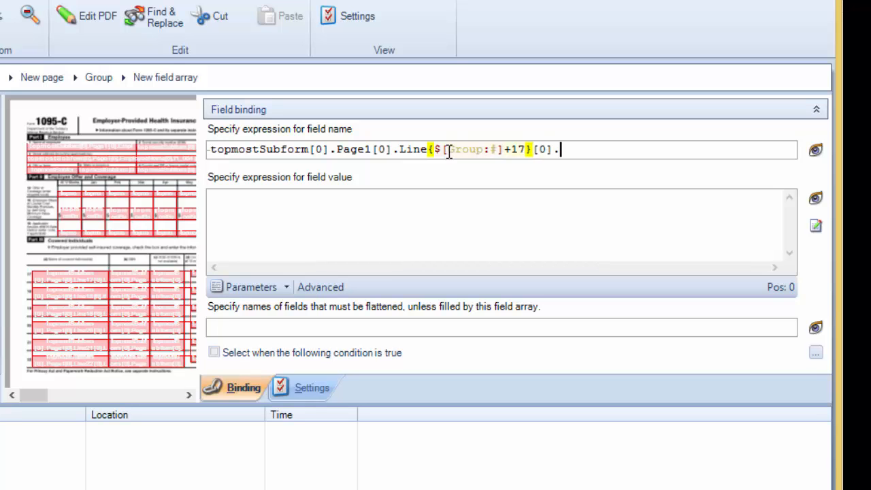
left_click(815, 150)
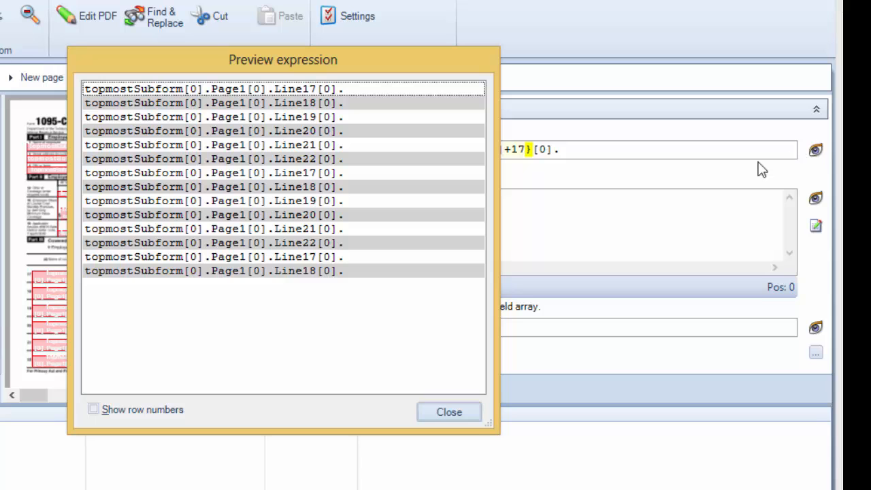
left_click(460, 414)
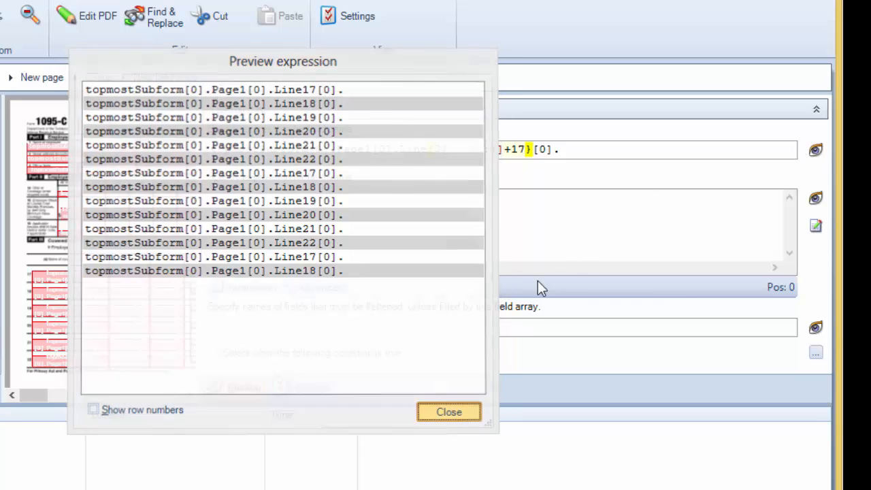
Step: Append Name{$[Group:#]+1}[0] to the field name expression and preview the generated names
type("Name")
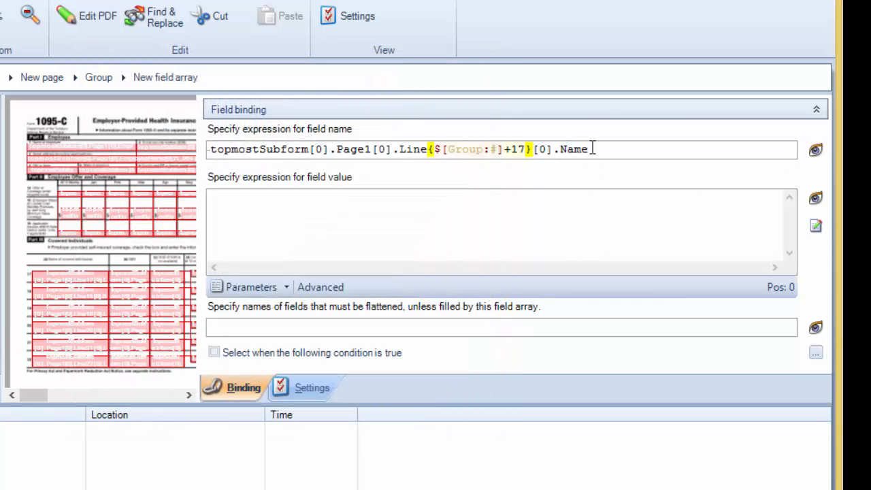
type("{$")
key("Return")
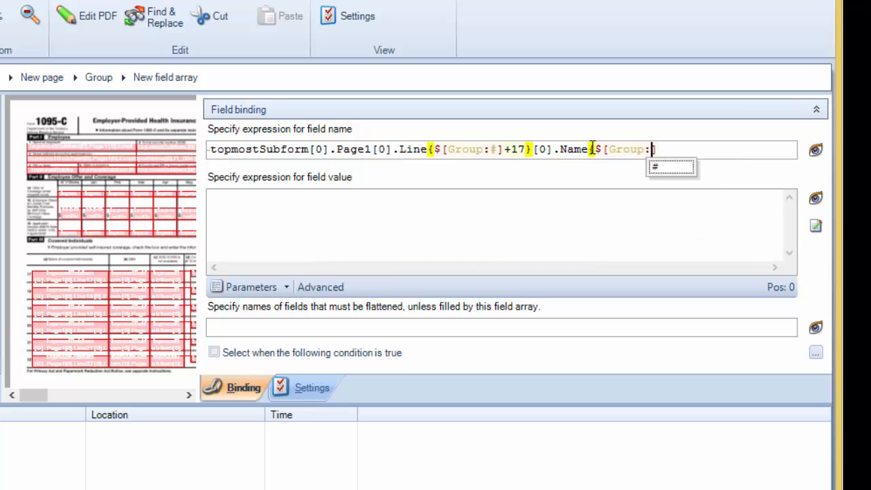
key("Return")
key("Right")
type("+1")
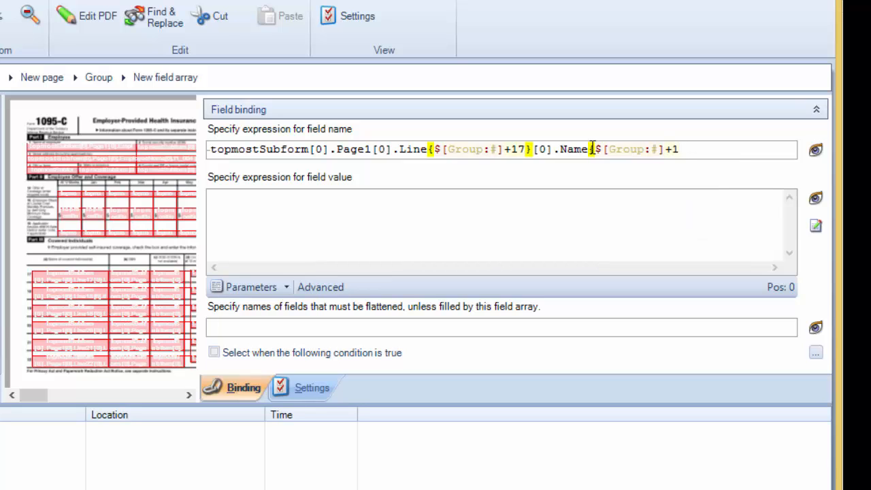
type("}[0]")
left_click(815, 150)
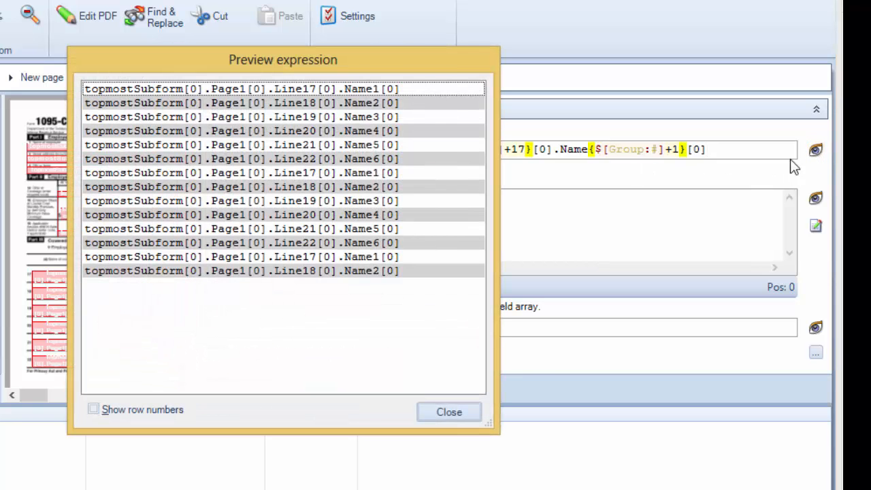
left_click(472, 413)
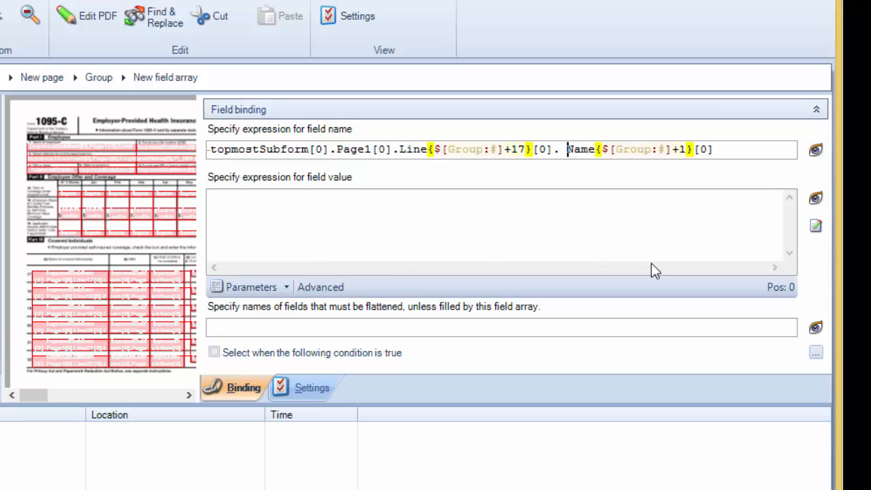
Step: Insert {IIF($[Group:#]=1, "#subform","Ln"& $[Group:#]+17)}[0]. before Name in the field name expression
key("Left")
key("Left")
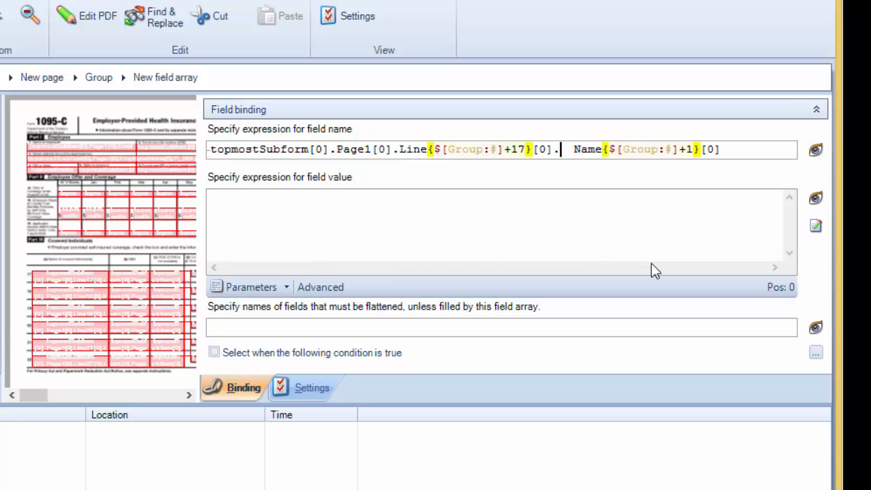
type("{IIF")
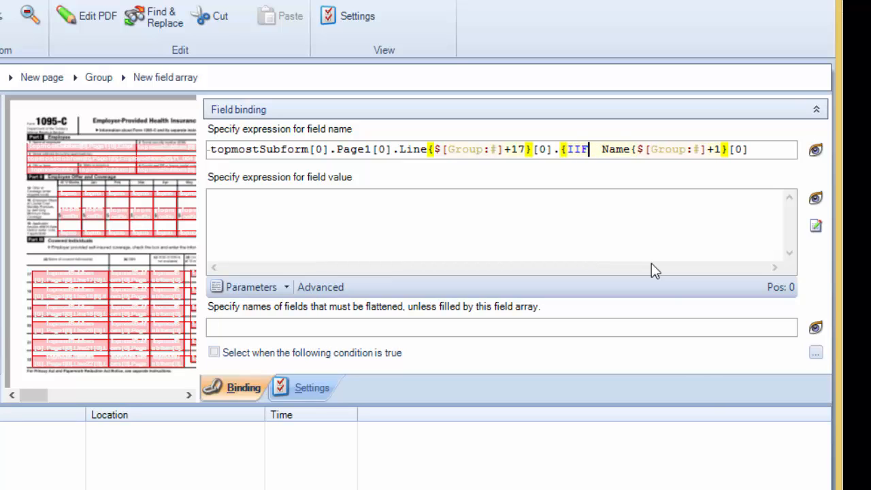
type("($")
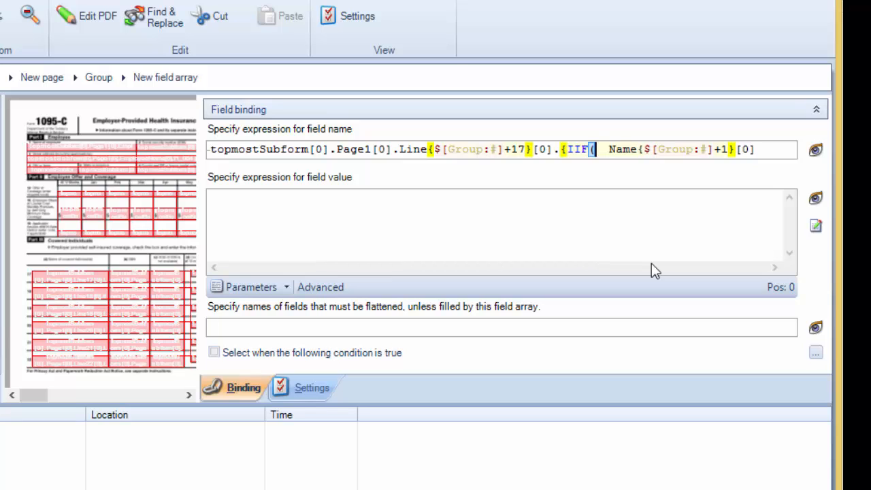
key("Return")
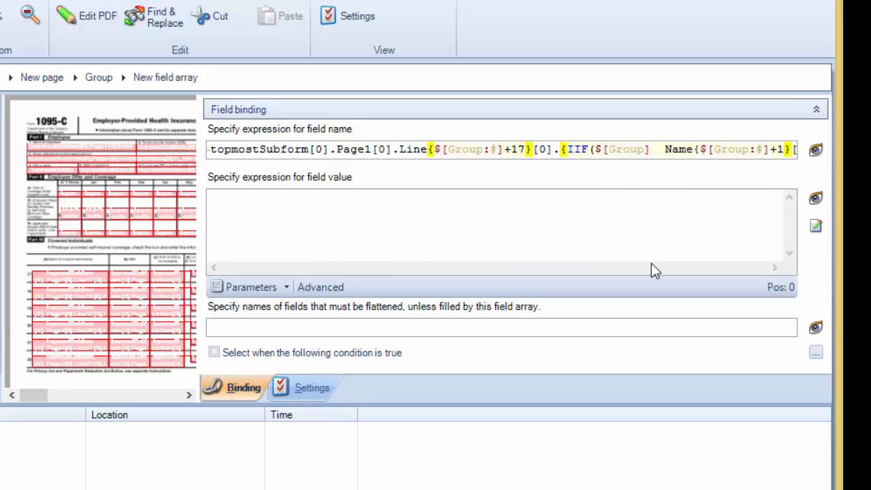
key("Return")
key("Right")
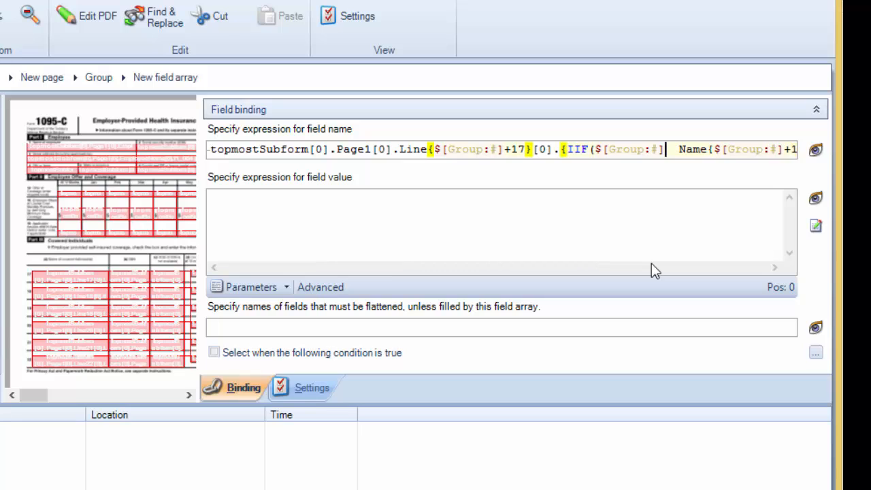
type("=1, ")
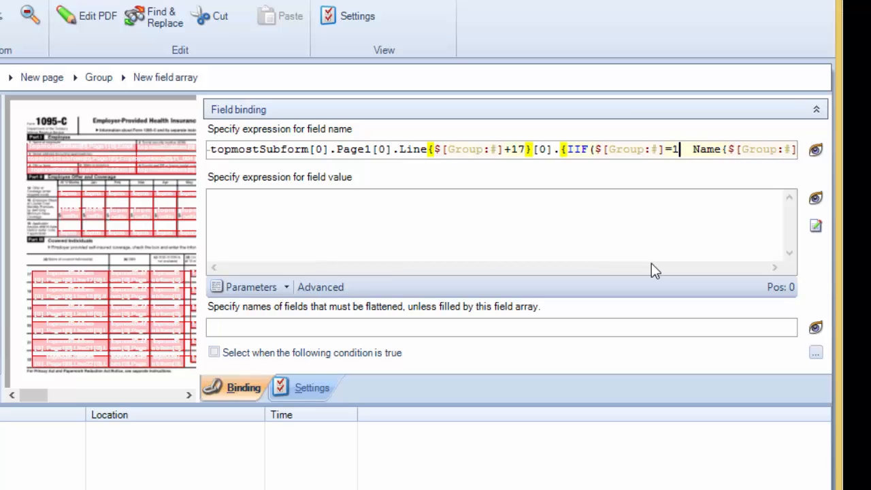
type("\"#sub")
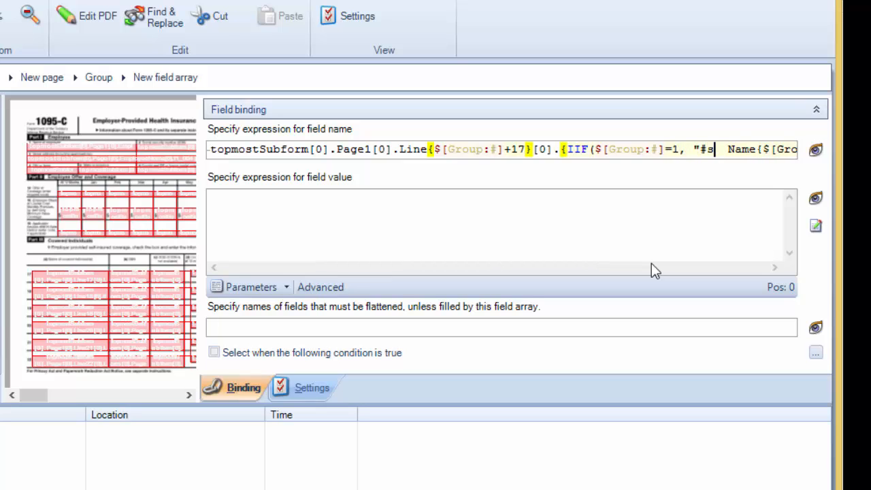
type("form")
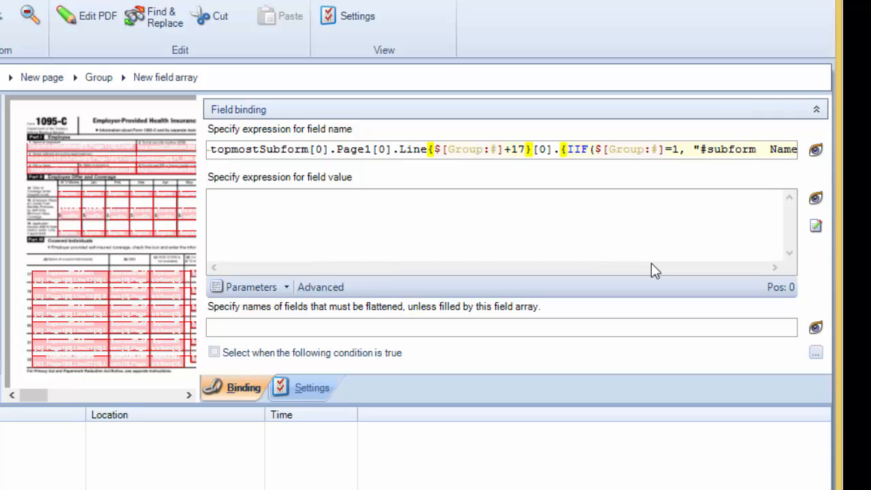
type("\",\"Ln")
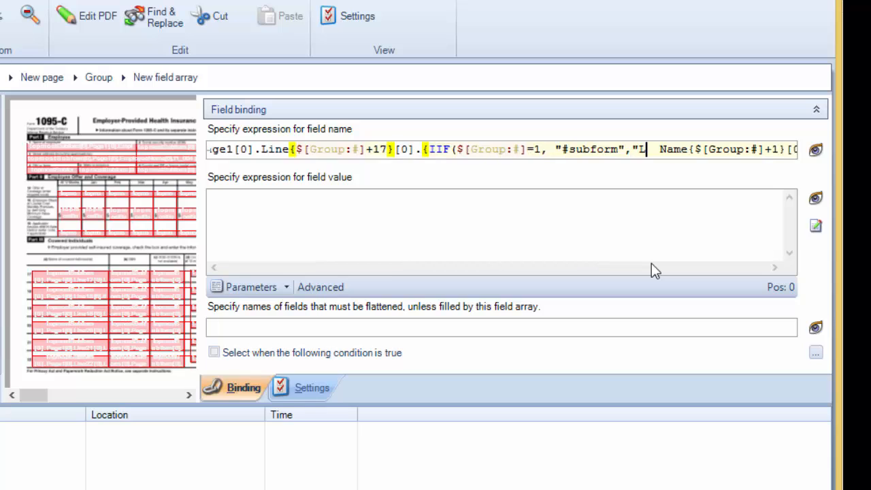
type("\"& ")
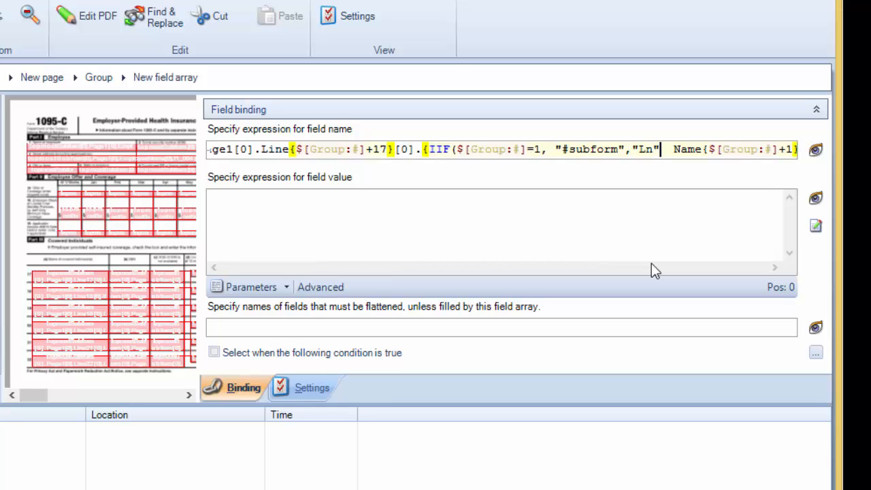
type("$")
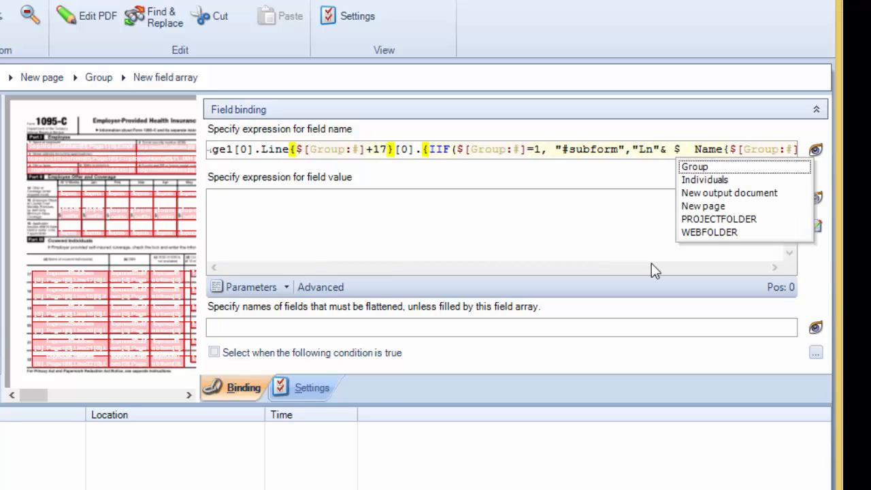
key("Return")
type("+17")
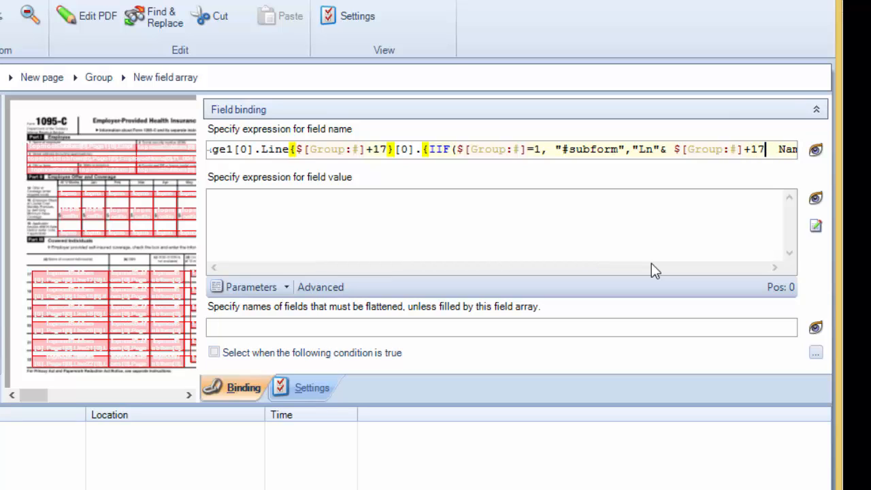
type(")}[0]")
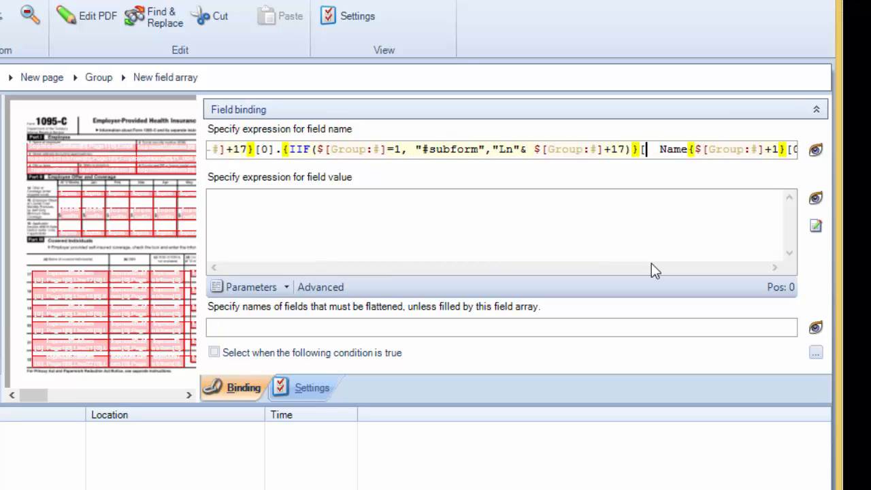
type(".")
key("Delete")
key("Delete")
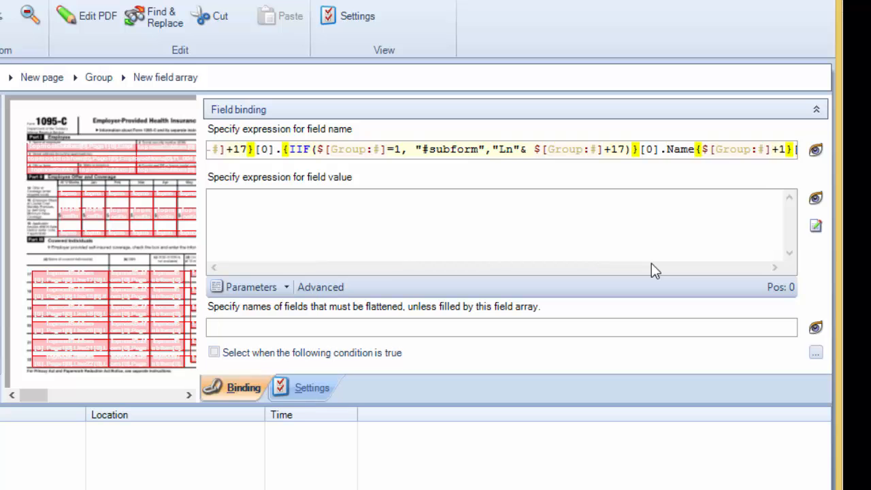
Step: Preview the generated field names, widening the preview window to read them fully
left_click(815, 152)
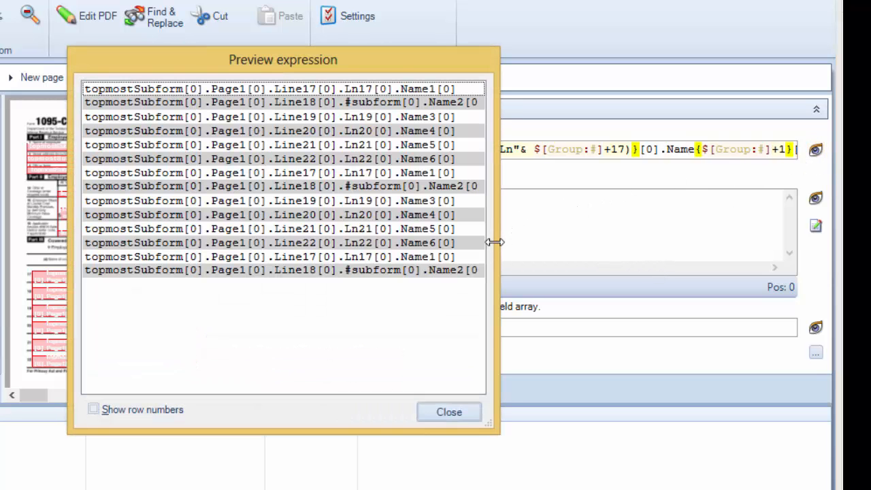
left_click_drag(494, 241, 544, 241)
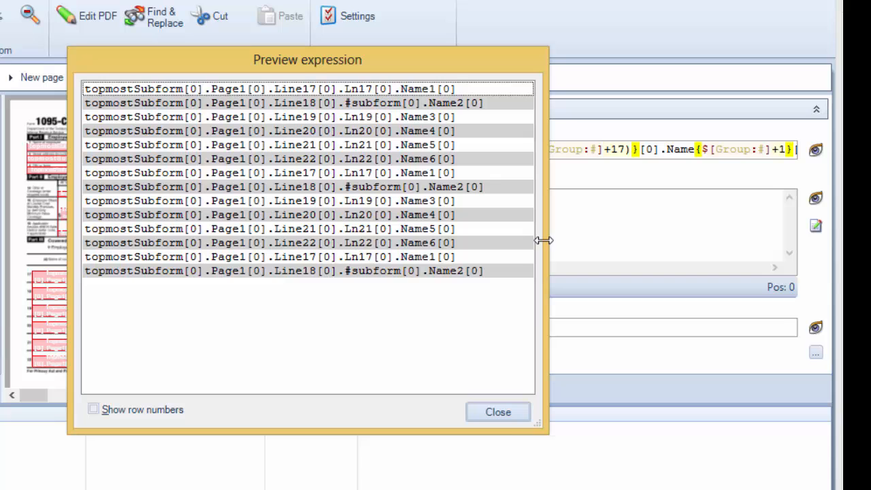
left_click(505, 410)
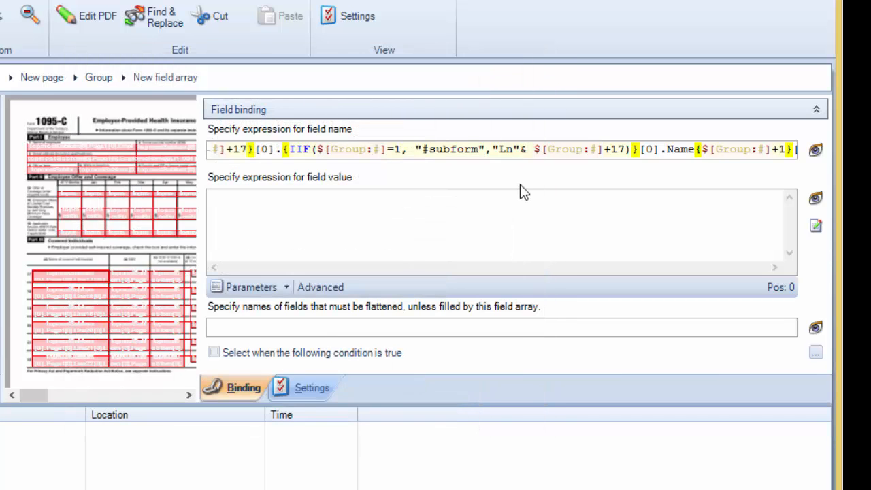
Step: Set the field value expression to $[Individuals:Name] and preview the resulting values
type("$")
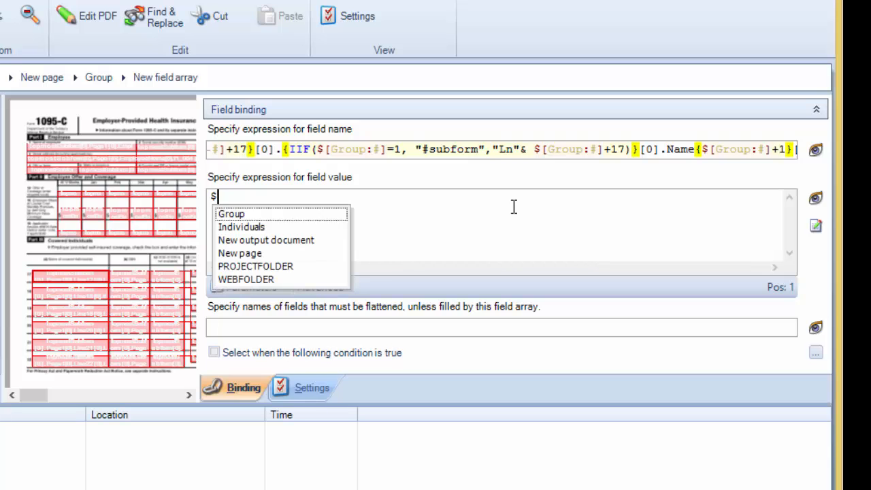
key("Down")
key("Return")
type(":")
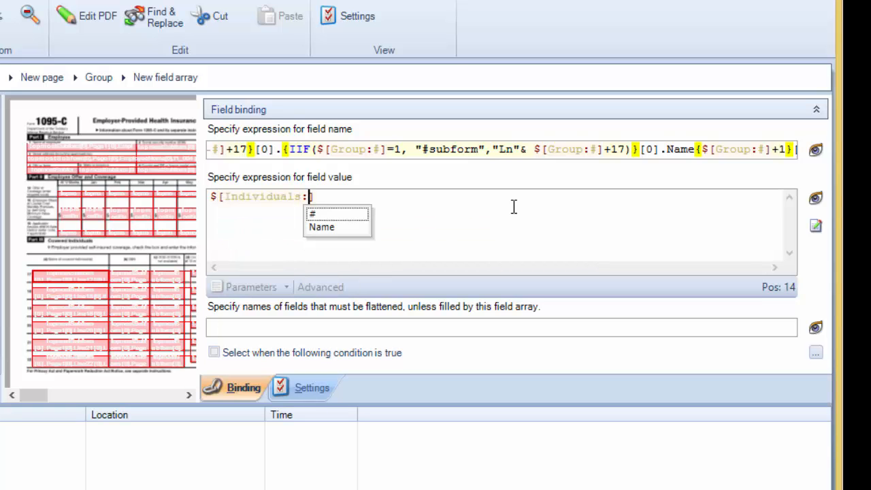
key("Down")
key("Return")
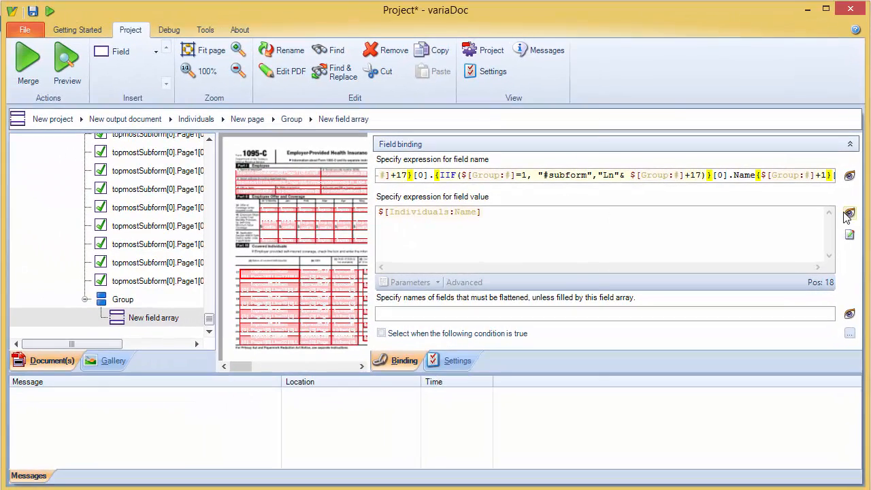
left_click(838, 207)
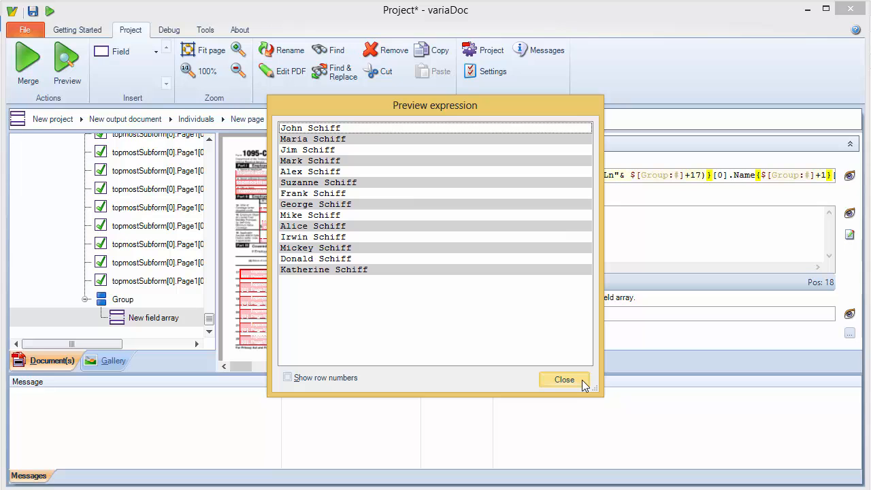
left_click(564, 380)
Step: Merge the project, open the generated Output.pdf and scroll through its pages to check the names
left_click(39, 72)
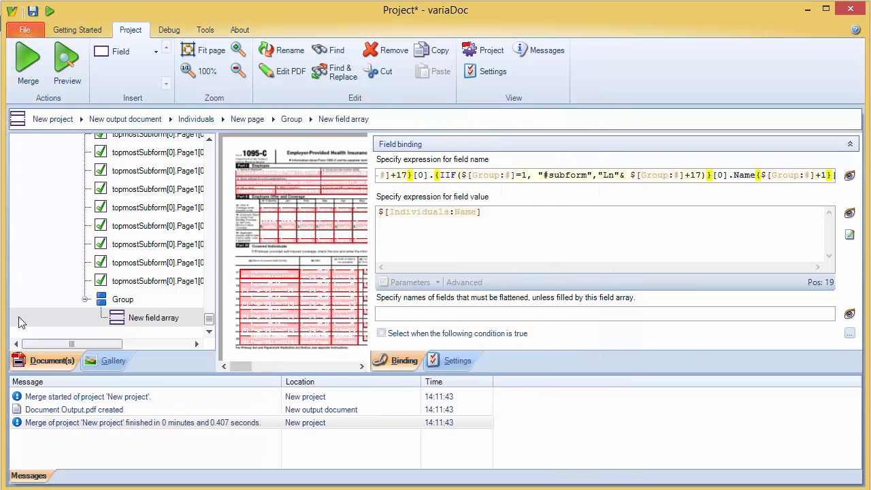
double_click(45, 409)
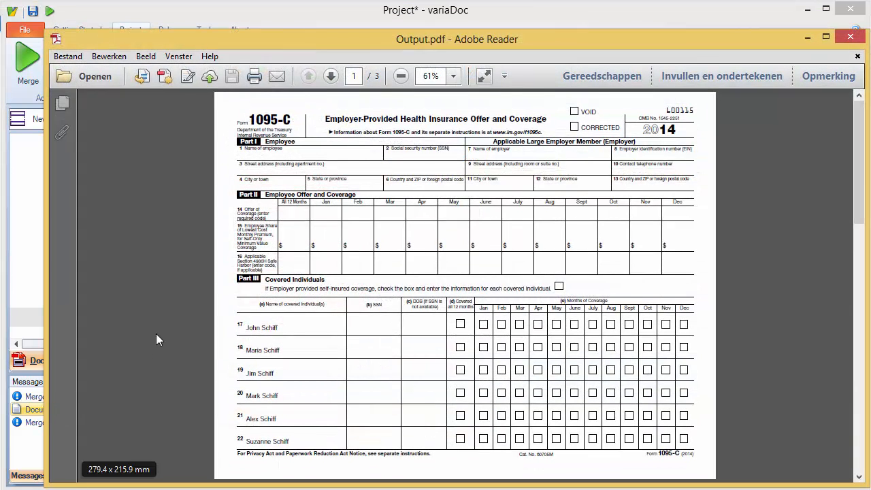
scroll(170, 305, "down", 2)
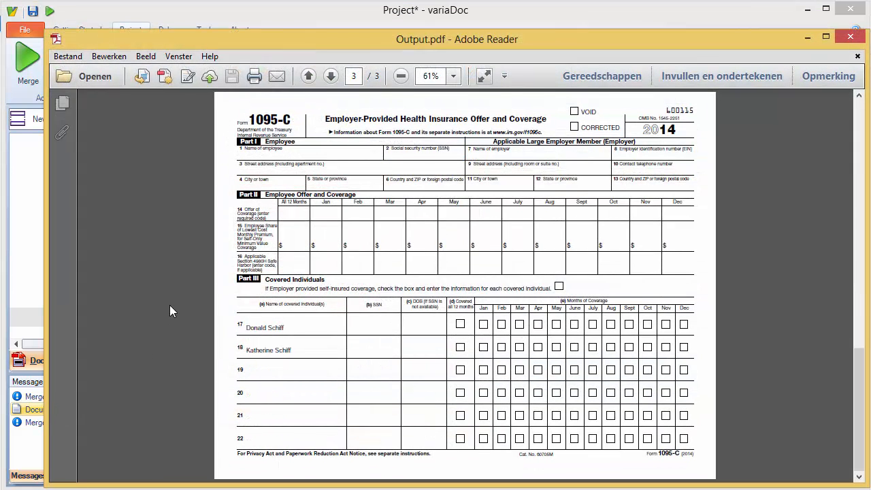